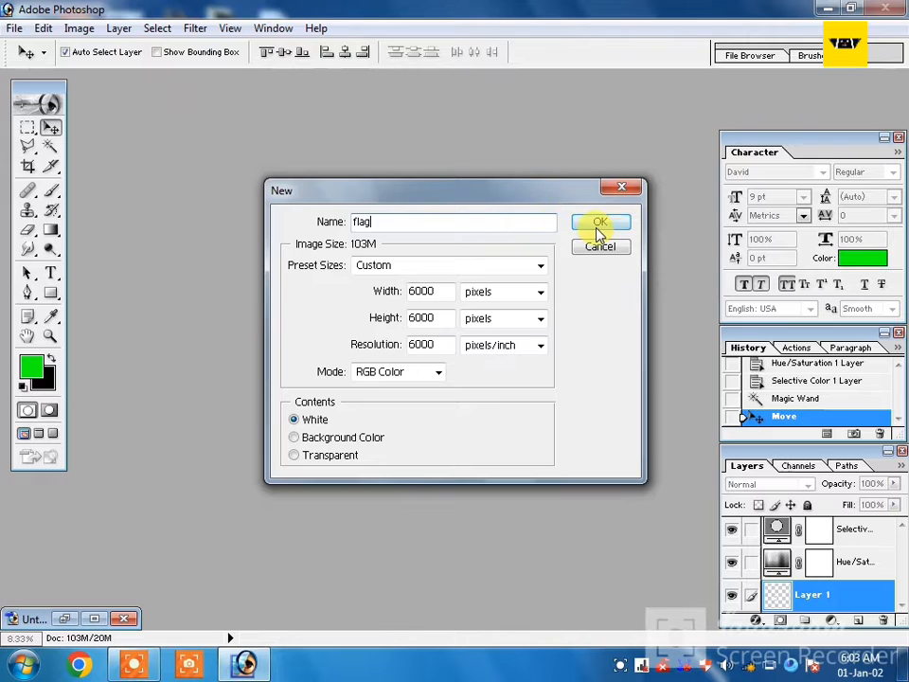
# Create the white 6000 by 6000 pixel RGB document named flag and set the foreground colour to bright green.
pyautogui.click(594, 225)
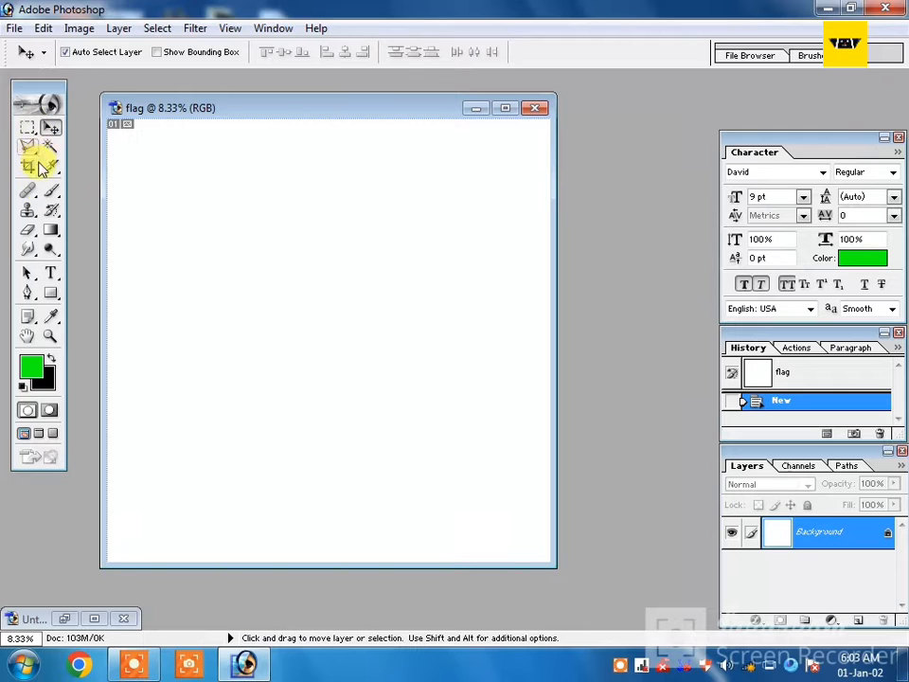
pyautogui.click(52, 233)
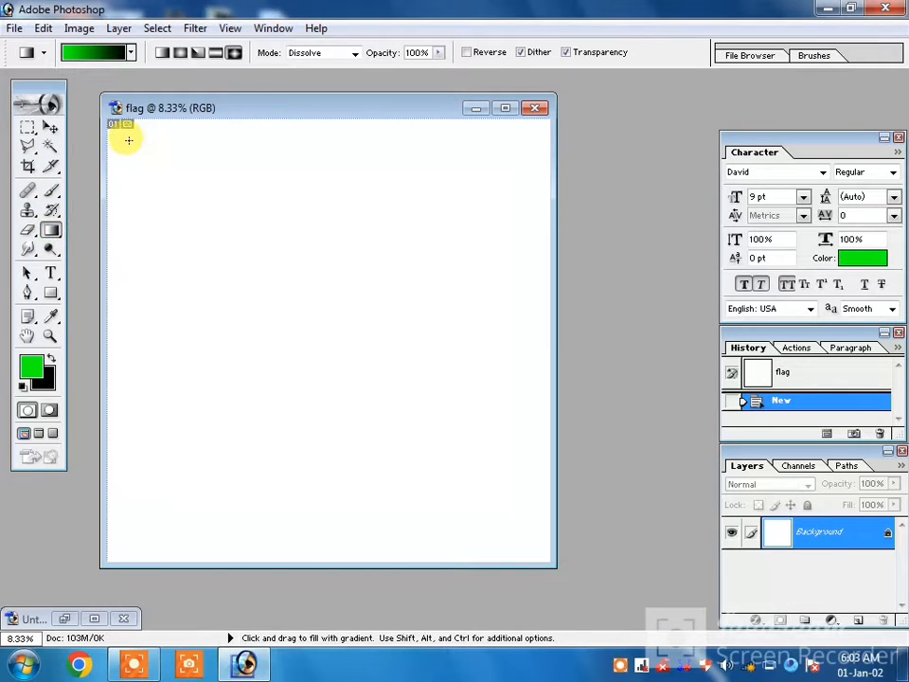
pyautogui.click(31, 365)
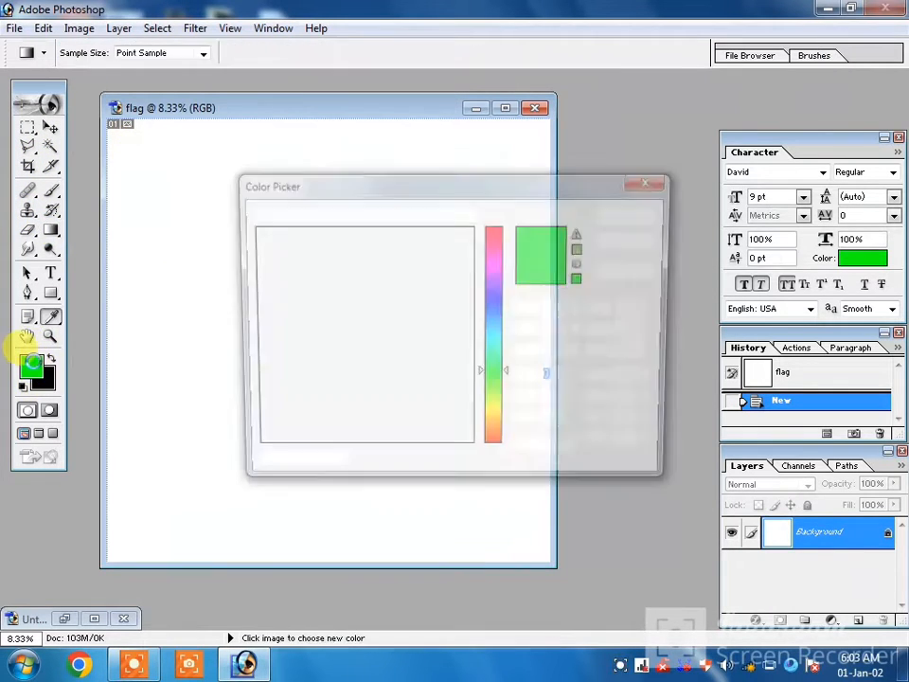
pyautogui.click(152, 203)
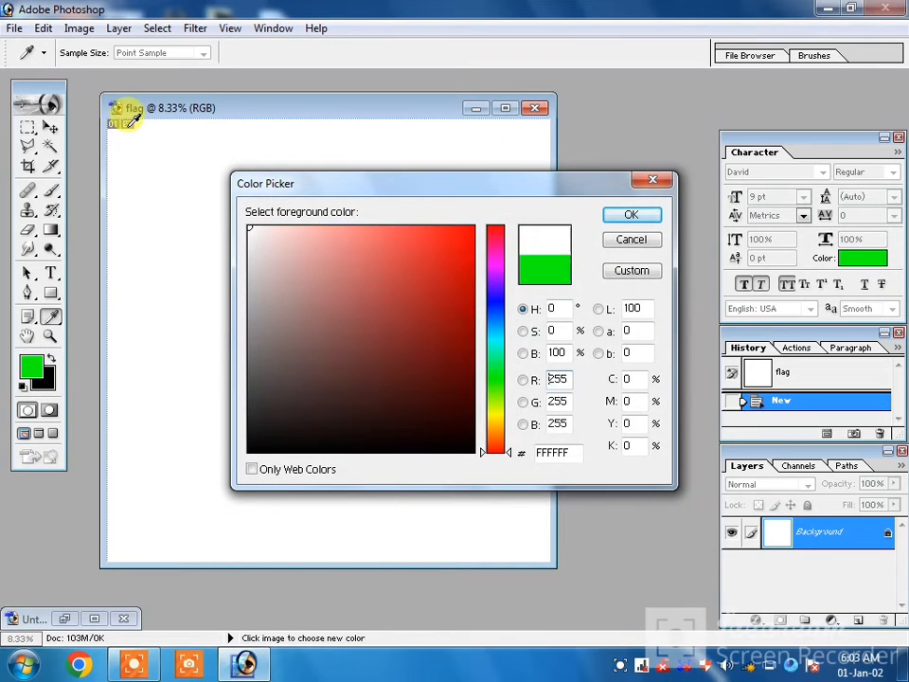
pyautogui.click(499, 367)
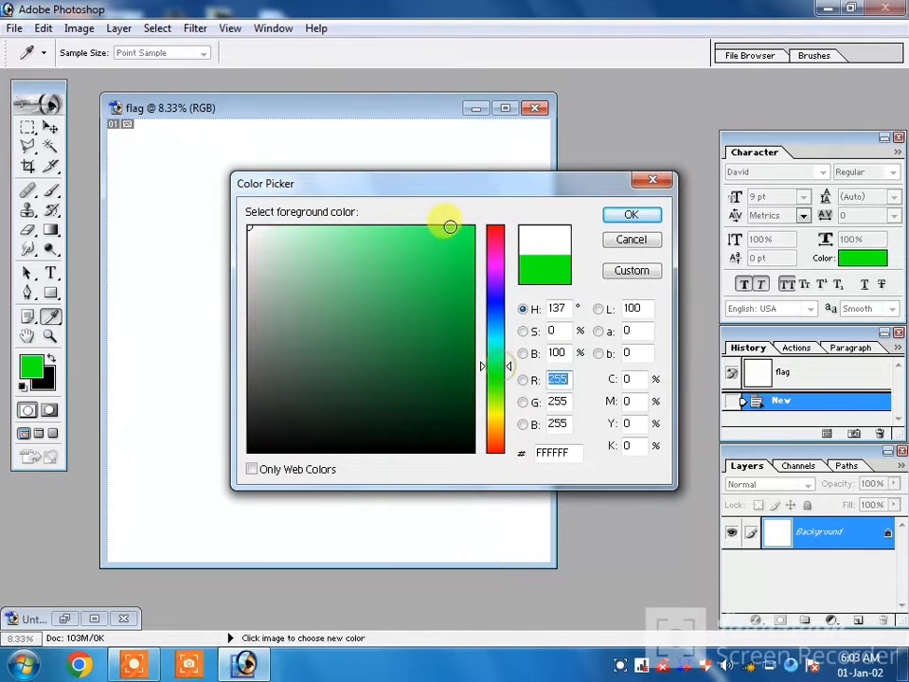
pyautogui.click(460, 232)
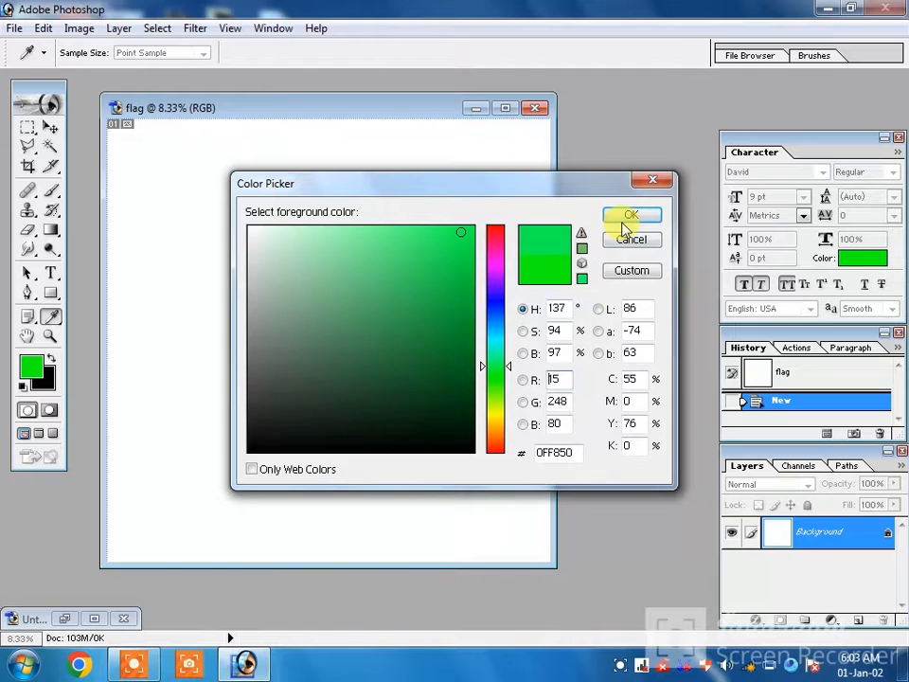
pyautogui.click(625, 216)
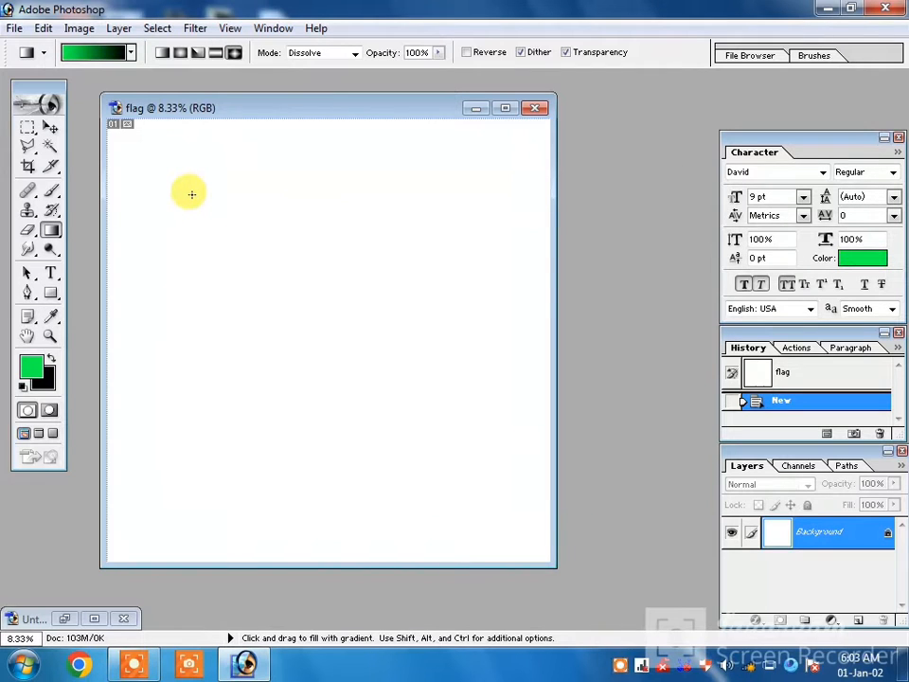
# Fill the background with a green-to-black diamond gradient that glows from the canvas's upper-left corner.
pyautogui.moveTo(111, 126); pyautogui.dragTo(212, 224)
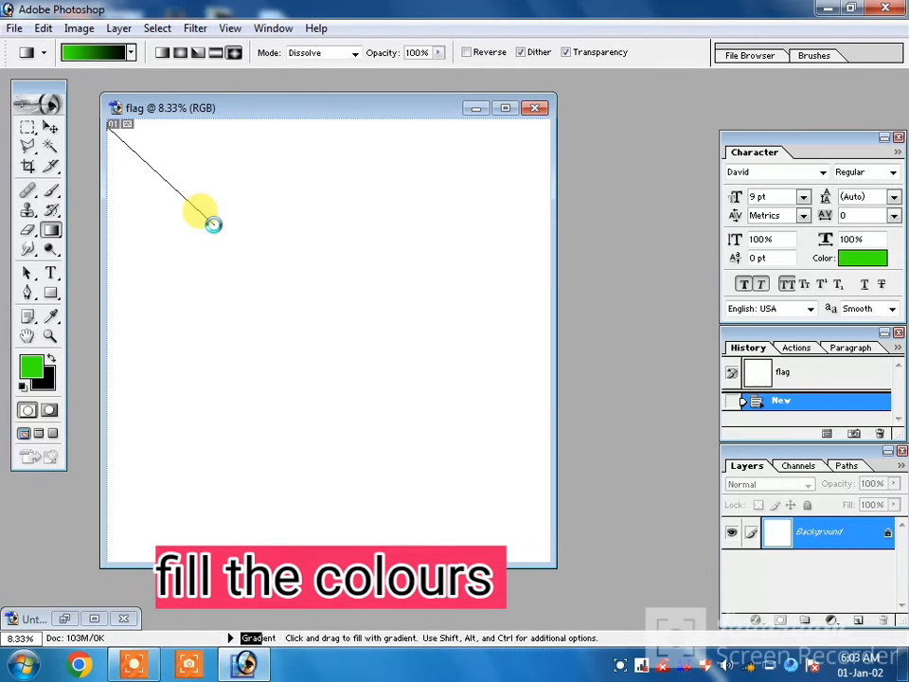
pyautogui.moveTo(212, 223); pyautogui.dragTo(211, 220)
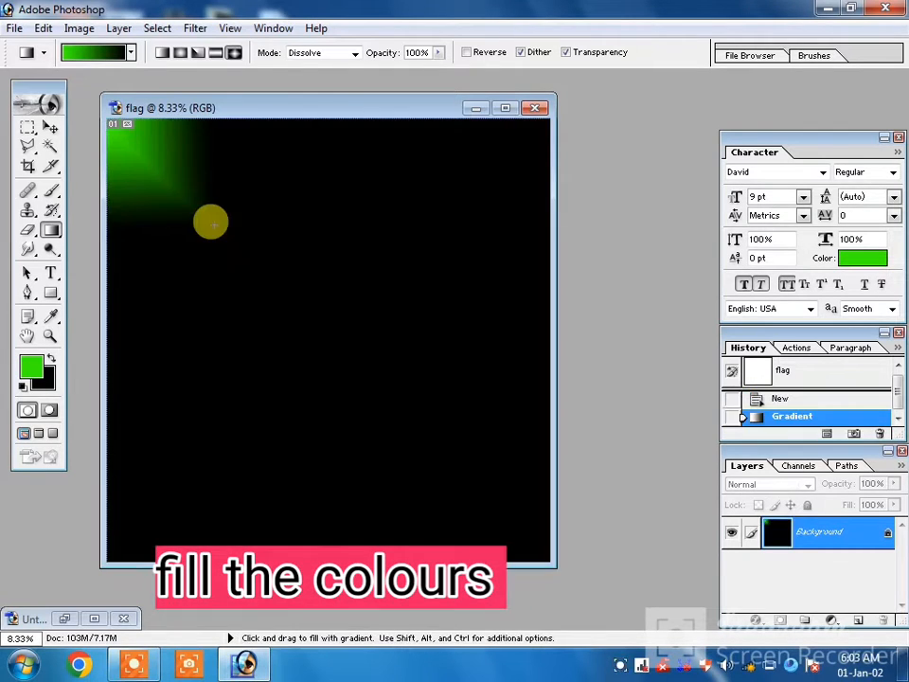
pyautogui.moveTo(142, 154); pyautogui.dragTo(268, 249)
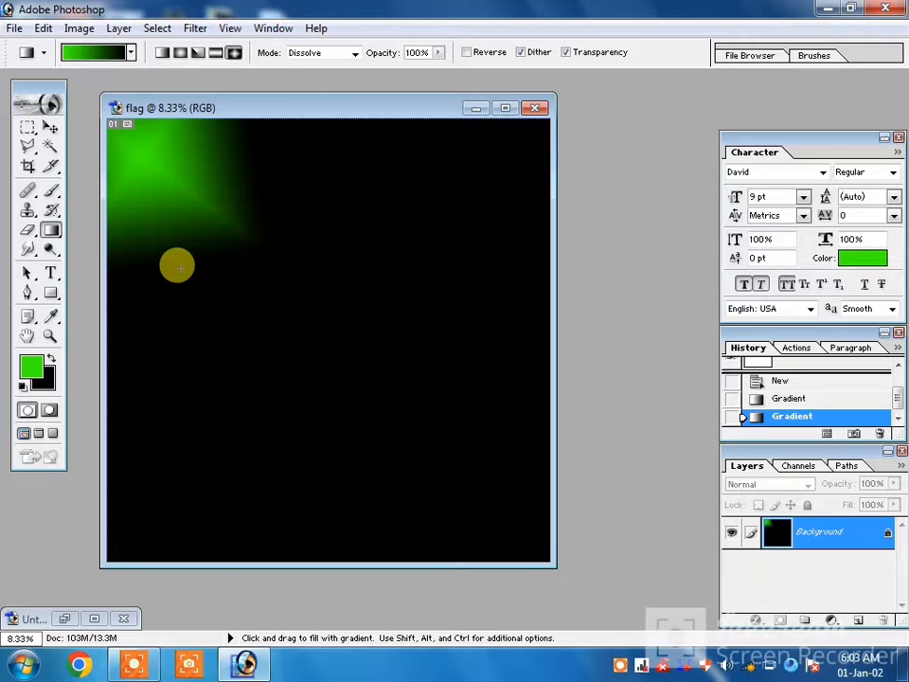
# Draw a wide green rectangle across the middle of the canvas and open its layer's Blending Options.
pyautogui.click(50, 294)
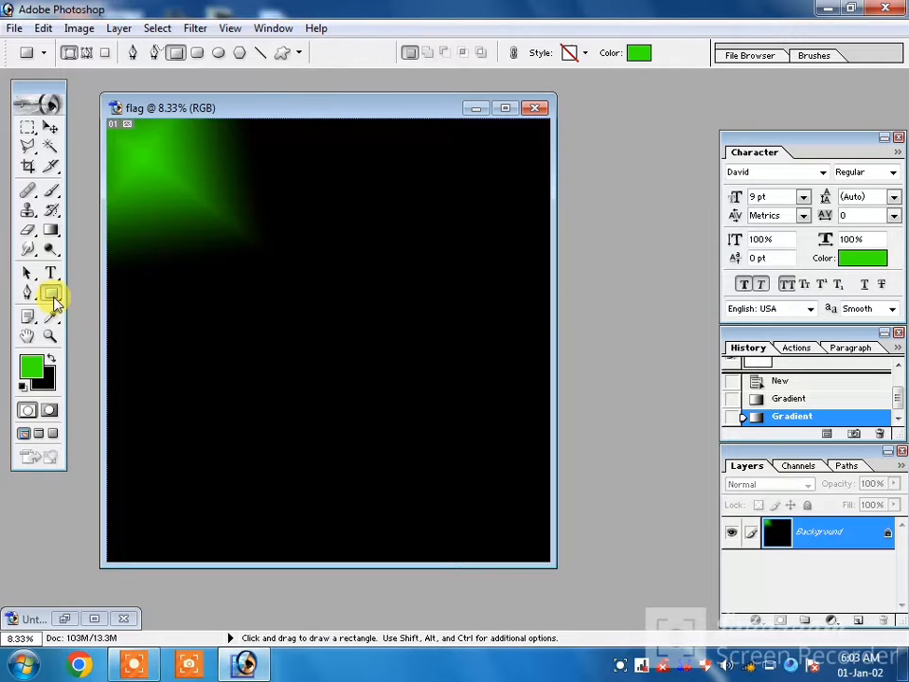
pyautogui.moveTo(204, 265); pyautogui.dragTo(451, 377)
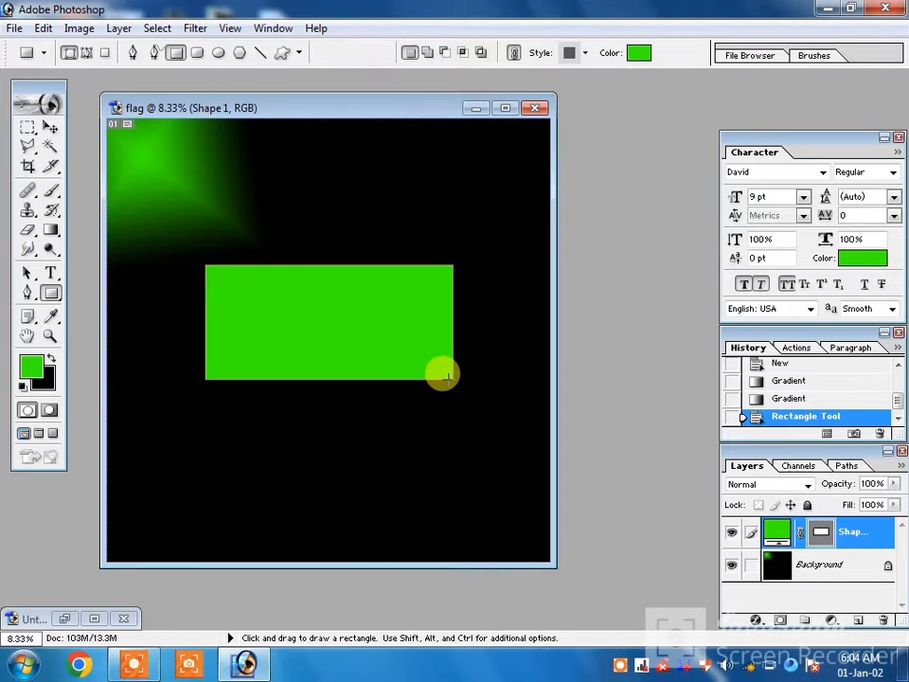
pyautogui.rightClick(863, 540)
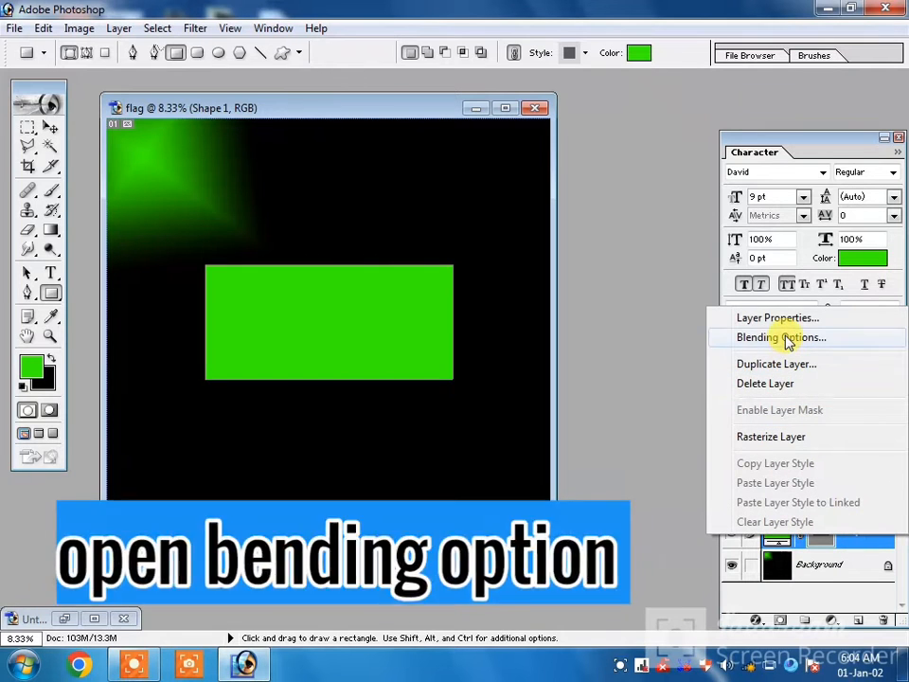
pyautogui.click(776, 339)
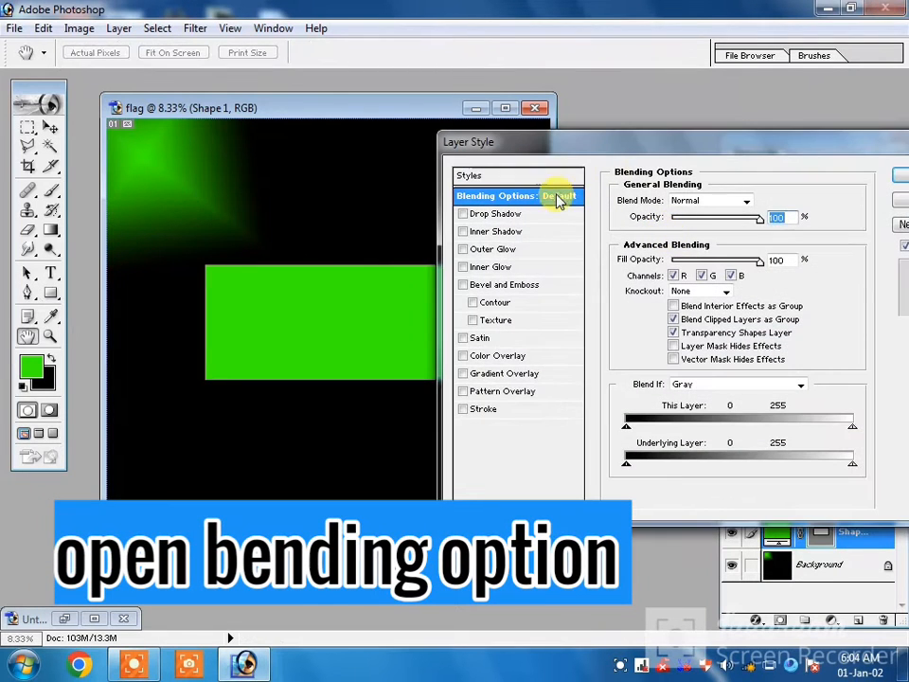
pyautogui.moveTo(580, 144); pyautogui.dragTo(630, 136)
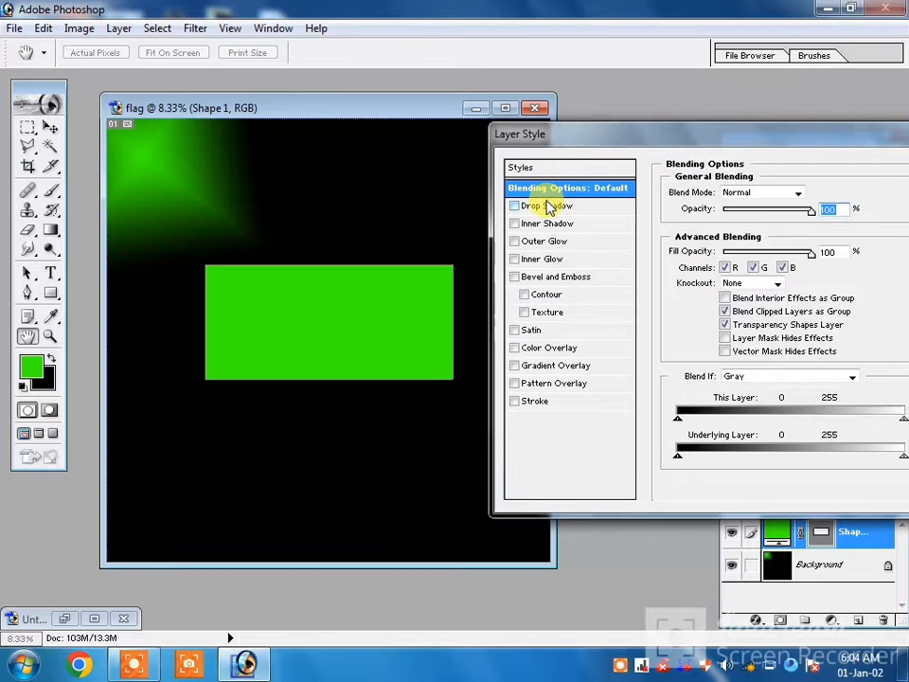
# Add a drop shadow to the rectangle in Normal blend mode with 43 px distance and 45% spread.
pyautogui.click(547, 205)
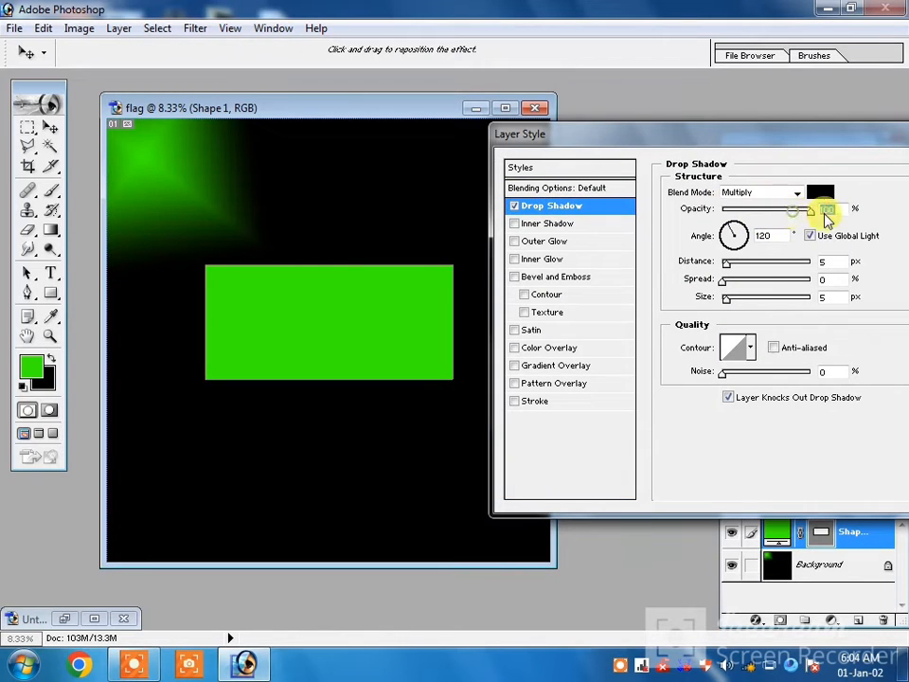
pyautogui.click(803, 195)
pyautogui.click(773, 216)
pyautogui.click(772, 194)
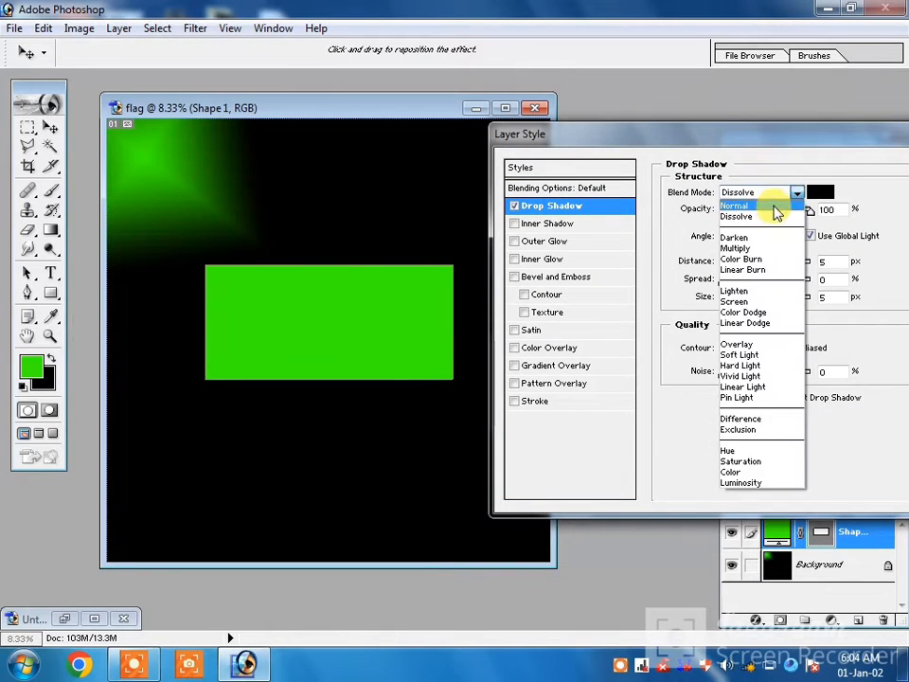
pyautogui.click(775, 208)
pyautogui.moveTo(726, 263); pyautogui.dragTo(767, 289)
# Set the rectangle's drop shadow colour to bright green.
pyautogui.click(818, 194)
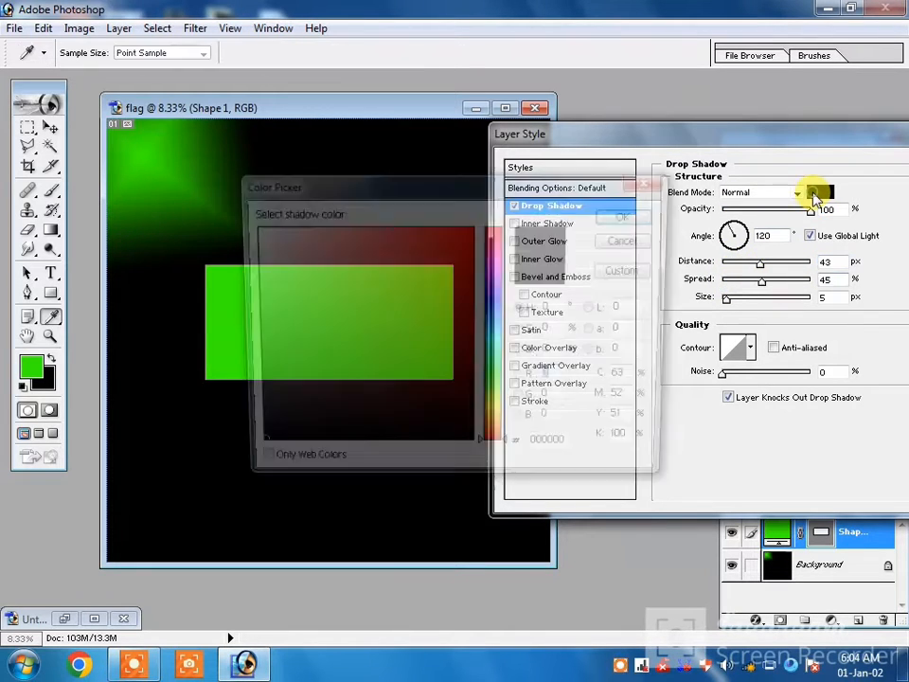
pyautogui.click(499, 375)
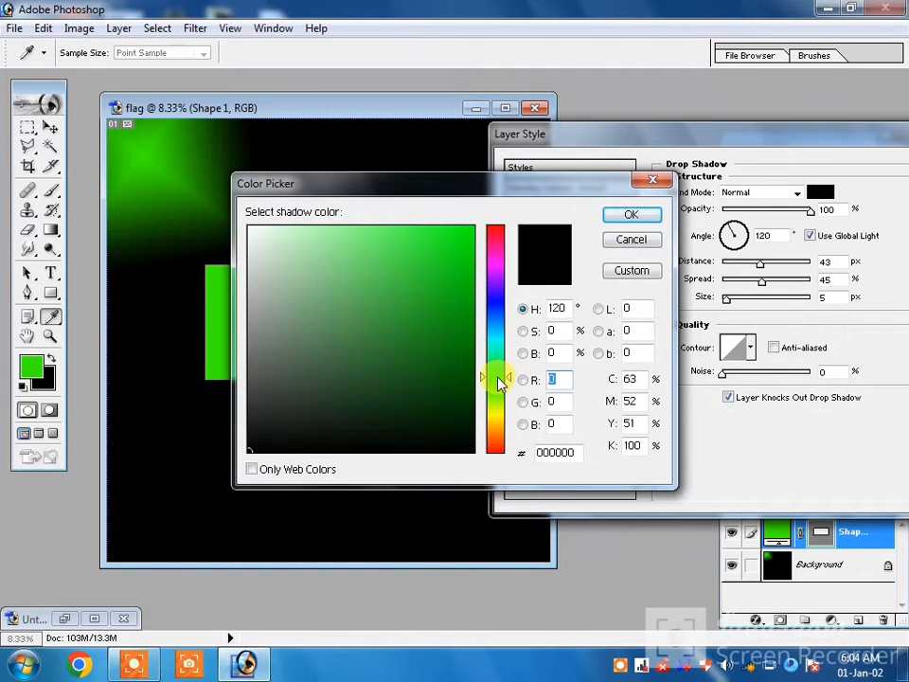
pyautogui.click(460, 233)
pyautogui.click(637, 215)
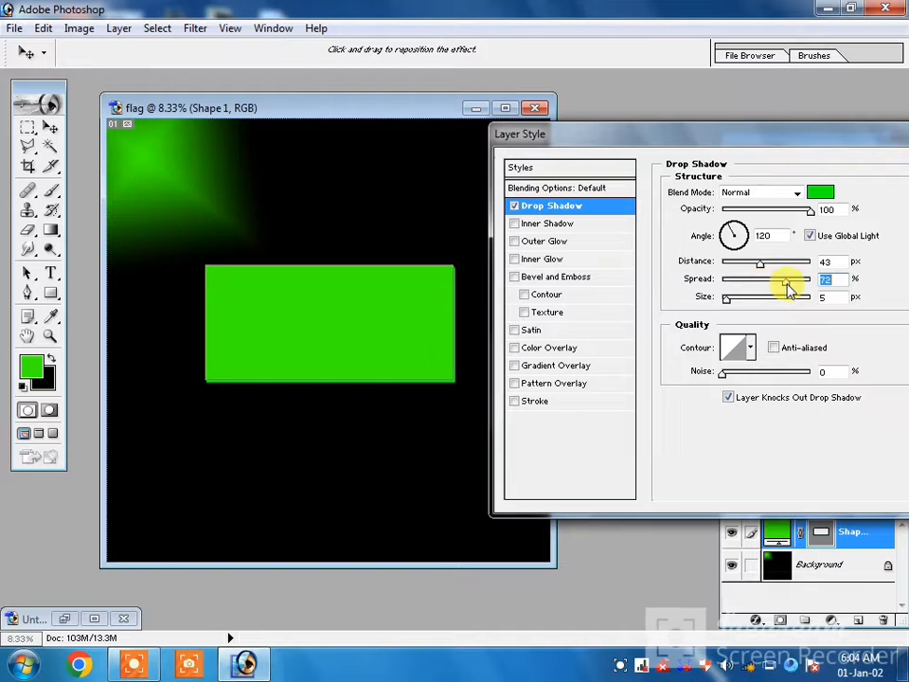
# Set the drop shadow to 51% opacity, 19 px distance, 48% spread, 240 px size and 100% noise.
pyautogui.moveTo(786, 286); pyautogui.dragTo(753, 263)
pyautogui.moveTo(730, 300); pyautogui.dragTo(739, 267)
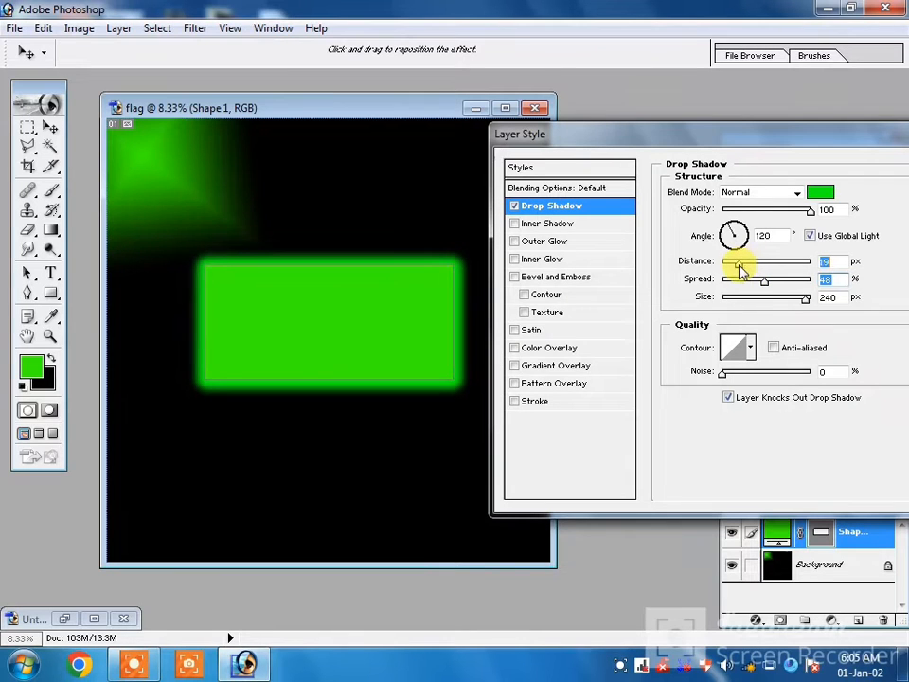
pyautogui.moveTo(787, 209); pyautogui.dragTo(766, 219)
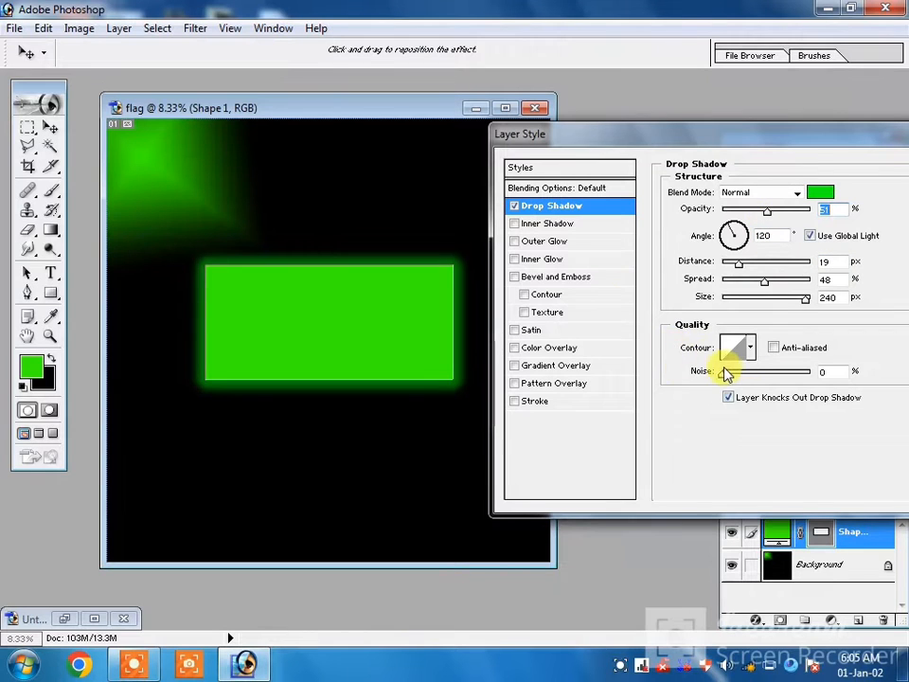
pyautogui.moveTo(722, 371); pyautogui.dragTo(845, 379)
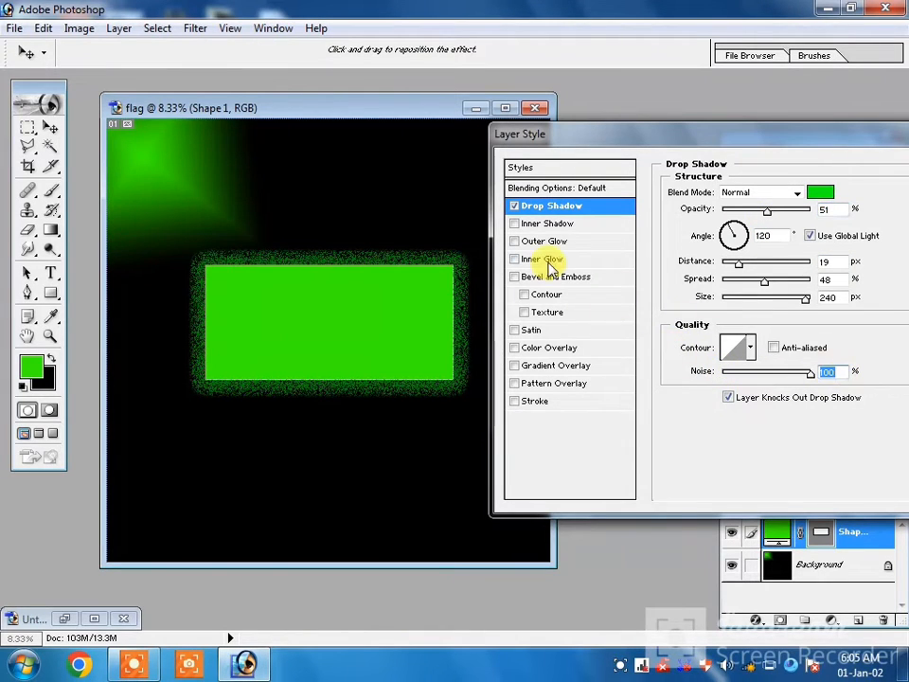
# Add a black Multiply inner shadow with 46% opacity, 12 px distance, 98% choke and 73 px size.
pyautogui.click(553, 227)
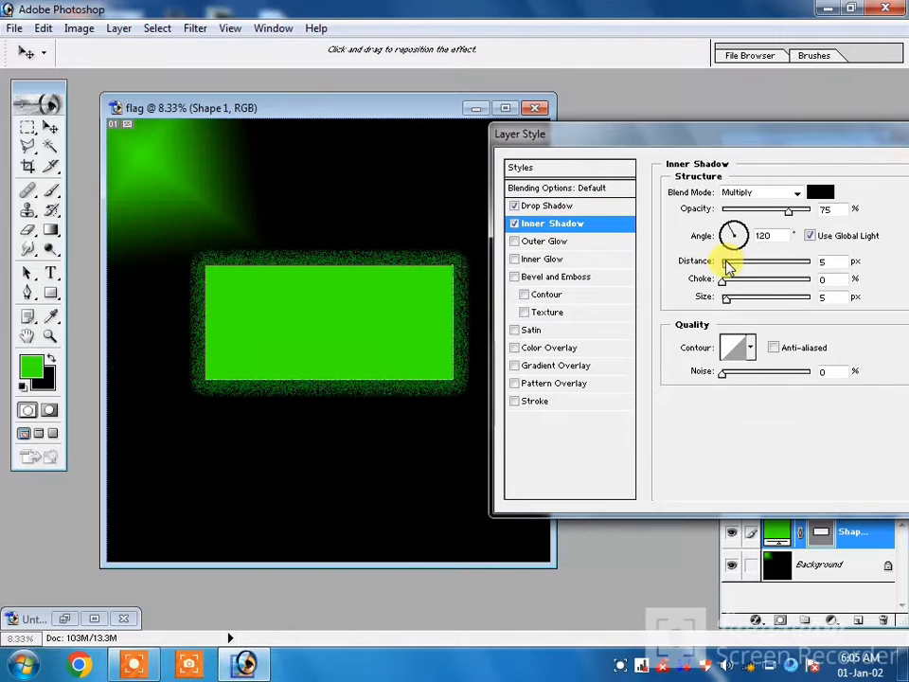
pyautogui.moveTo(726, 265); pyautogui.dragTo(805, 282)
pyautogui.moveTo(740, 303)
pyautogui.mouseDown()
pyautogui.moveTo(777, 304)
pyautogui.moveTo(758, 301)
pyautogui.moveTo(754, 261)
pyautogui.moveTo(767, 264)
pyautogui.moveTo(736, 267)
pyautogui.moveTo(753, 303)
pyautogui.mouseUp()
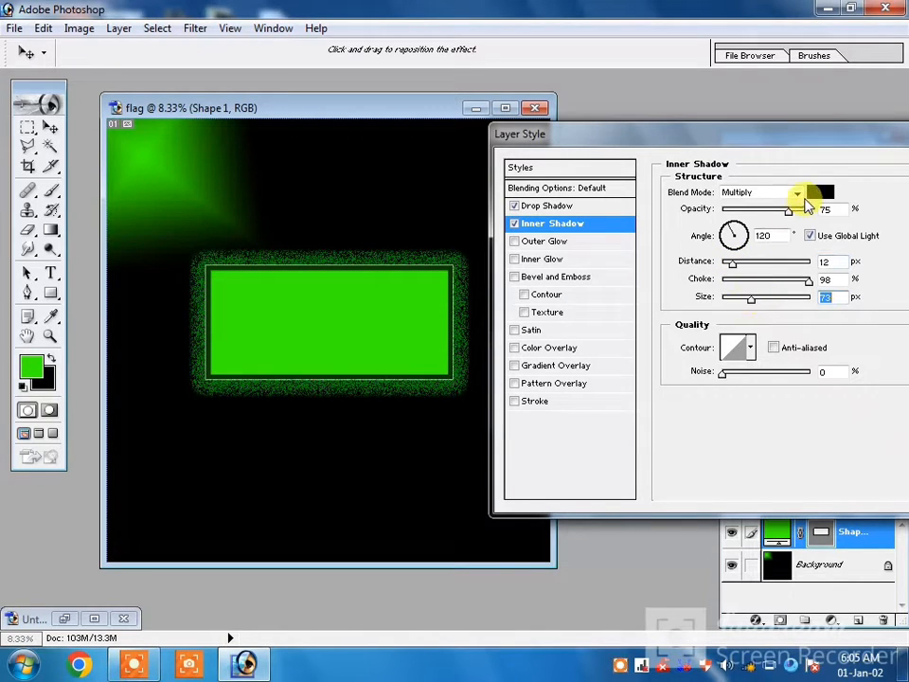
pyautogui.moveTo(788, 213); pyautogui.dragTo(812, 219)
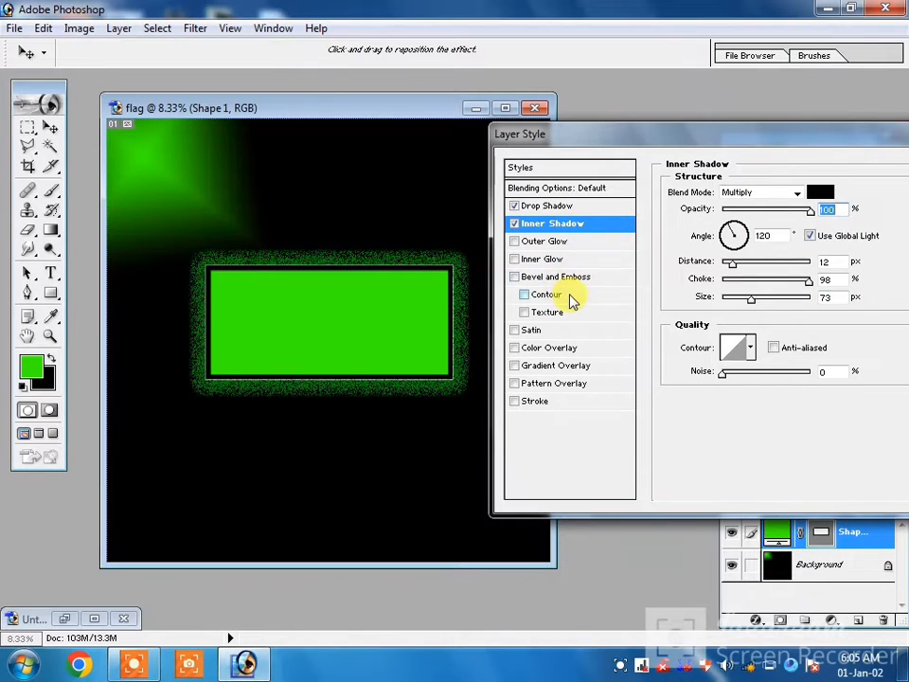
pyautogui.moveTo(810, 209); pyautogui.dragTo(767, 218)
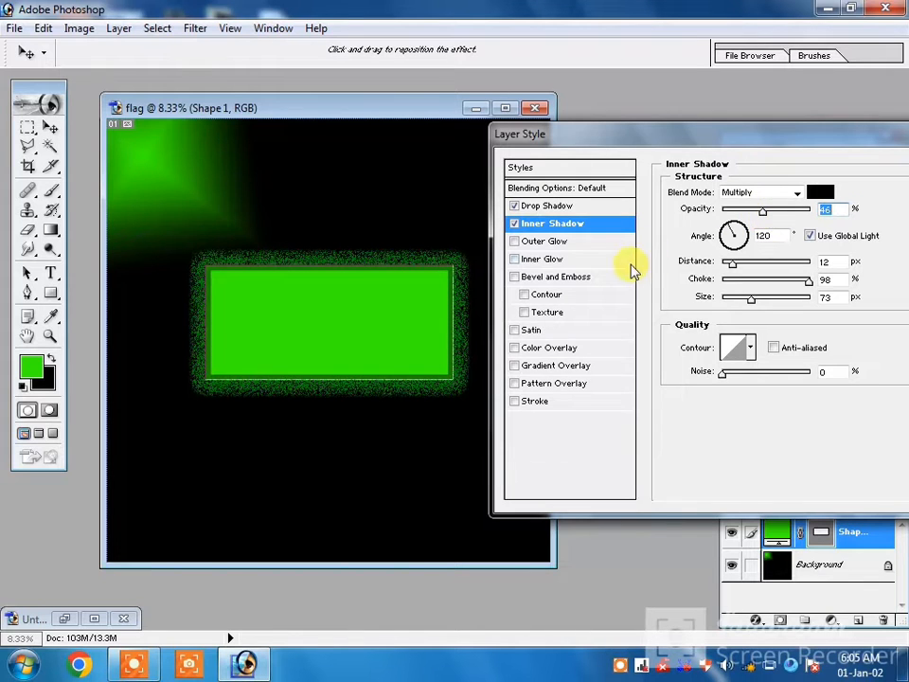
# Add a smooth Inner Bevel with 1000% depth and an increased size, and apply the layer style to the rectangle.
pyautogui.click(562, 280)
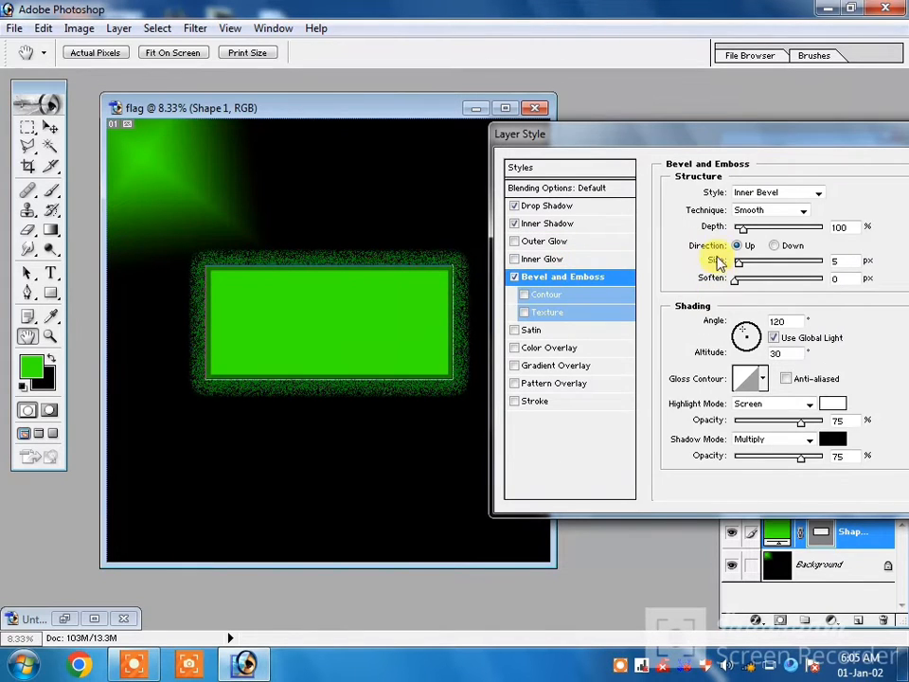
pyautogui.moveTo(740, 227); pyautogui.dragTo(835, 234)
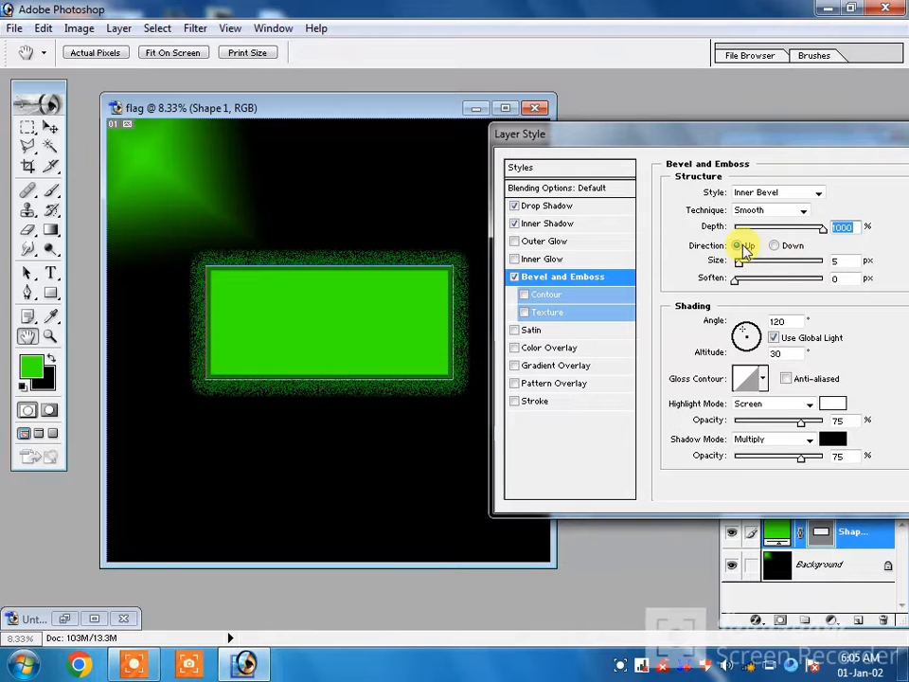
pyautogui.moveTo(741, 268); pyautogui.dragTo(821, 278)
pyautogui.moveTo(811, 145); pyautogui.dragTo(713, 155)
pyautogui.click(859, 181)
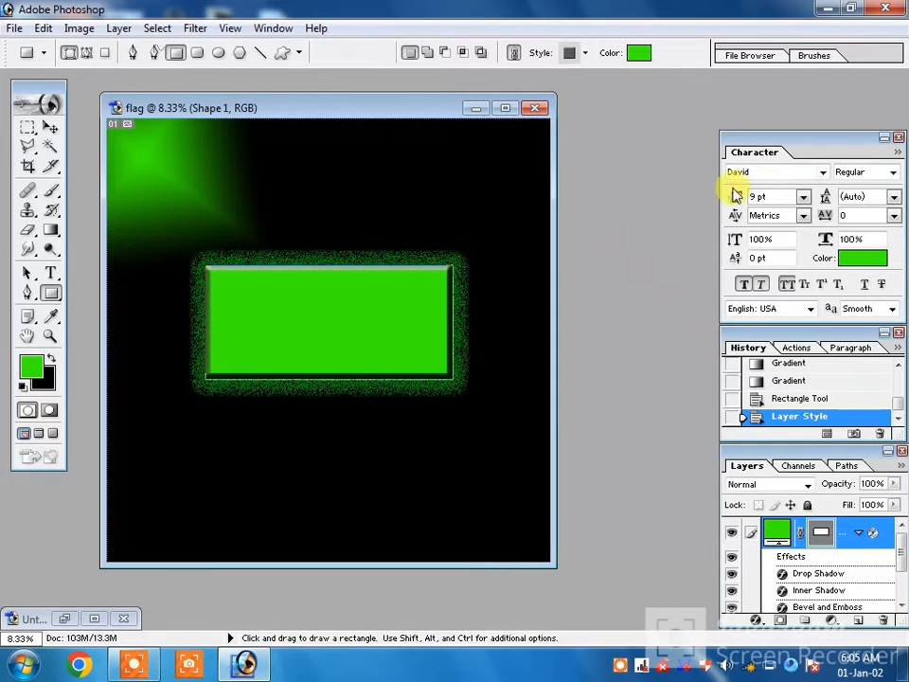
# Draw a narrow full-height rounded rectangle with a 10 px radius along the left edge of the green rectangle.
pyautogui.click(51, 295)
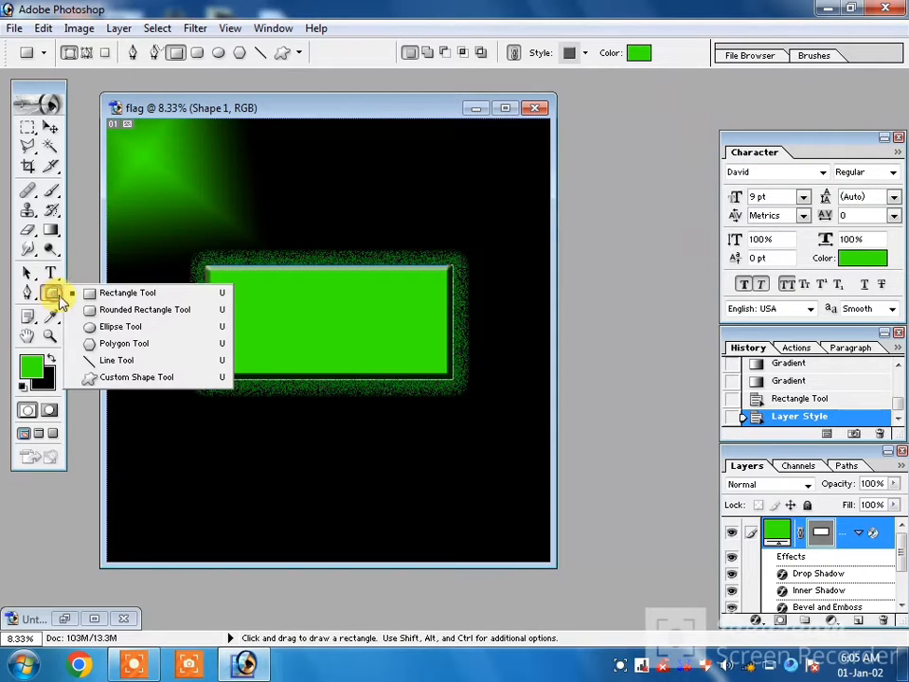
pyautogui.click(102, 309)
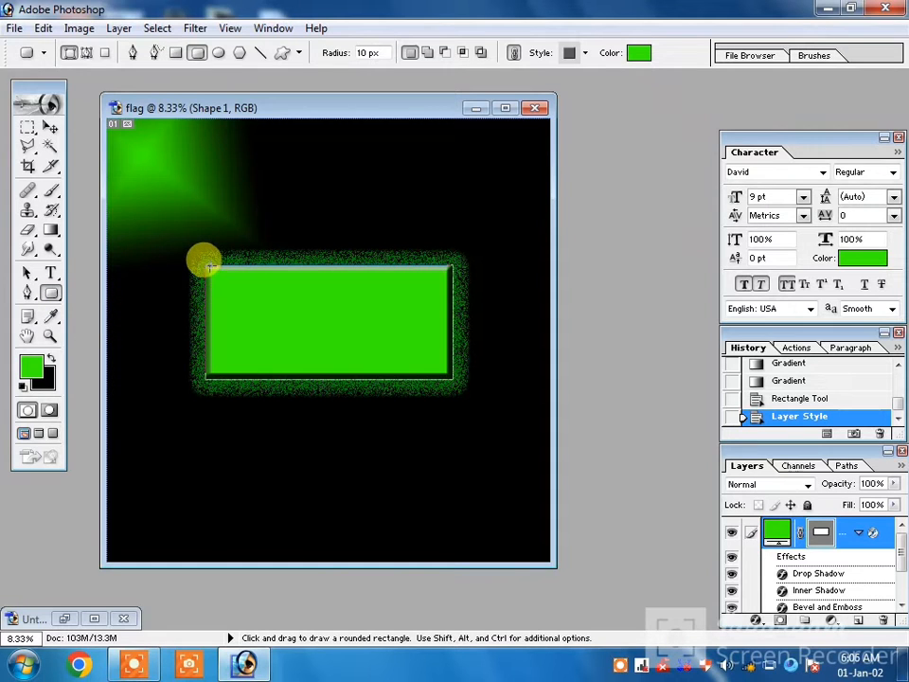
pyautogui.moveTo(206, 266); pyautogui.dragTo(246, 371)
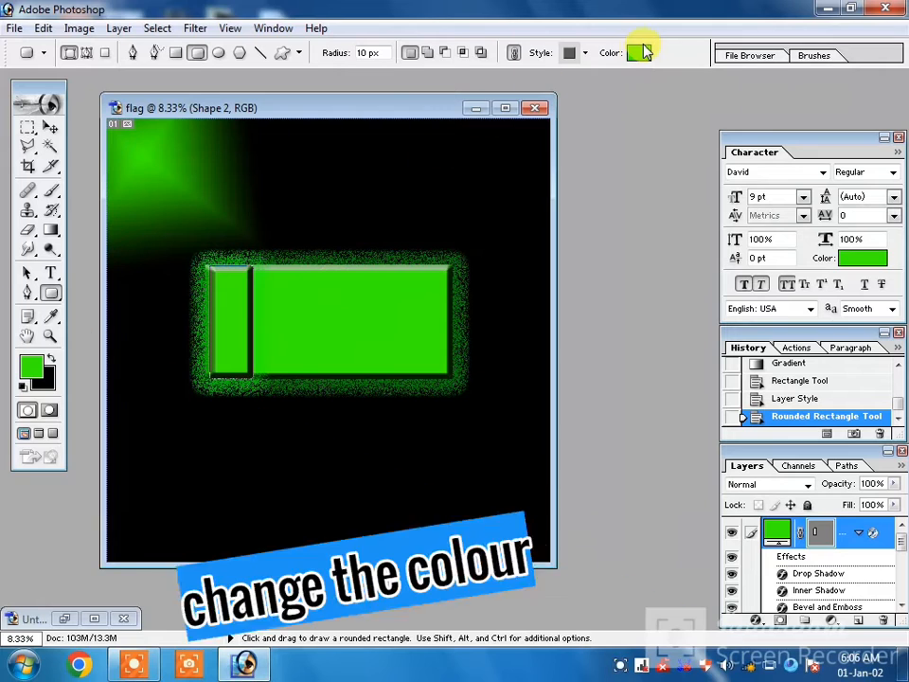
# Change the fill colour of the narrow rounded rectangle to white.
pyautogui.click(640, 52)
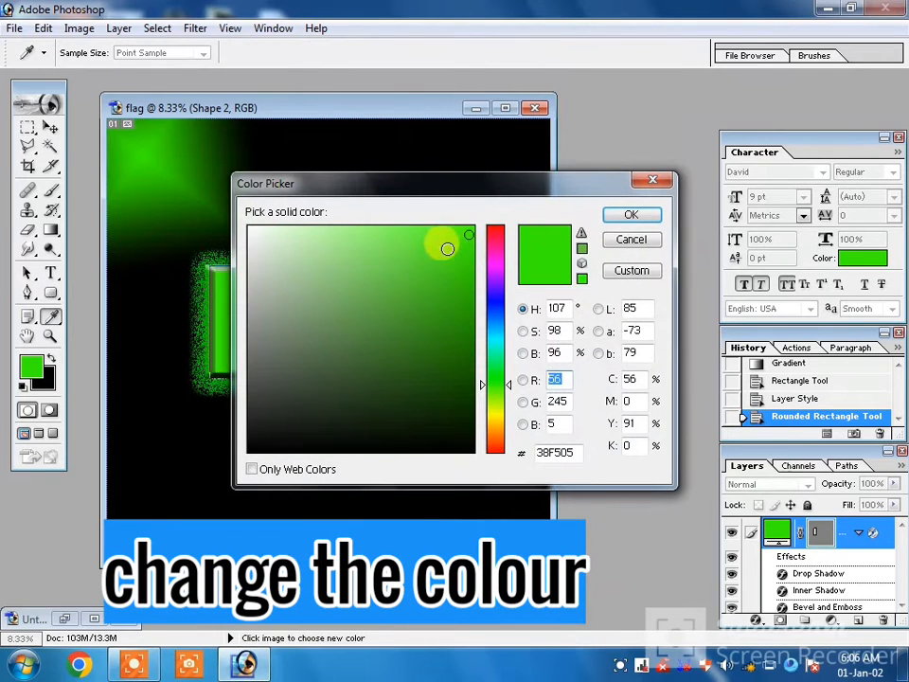
pyautogui.click(267, 235)
pyautogui.click(249, 231)
pyautogui.click(629, 215)
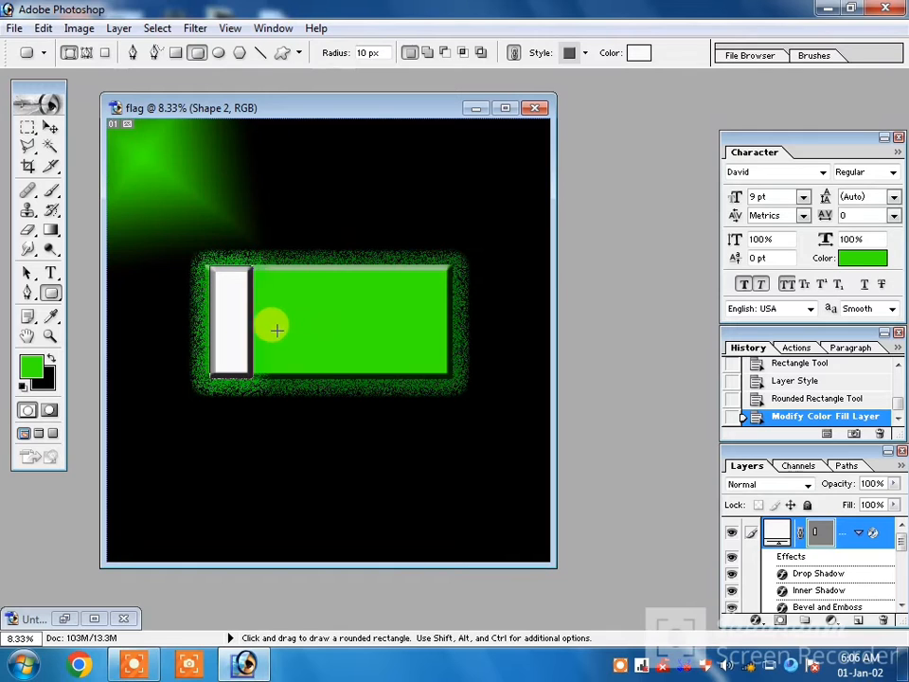
# Free Transform the white rounded rectangle to about 133% of its width, extending it toward the green area, and apply the transformation.
pyautogui.press('ctrl')
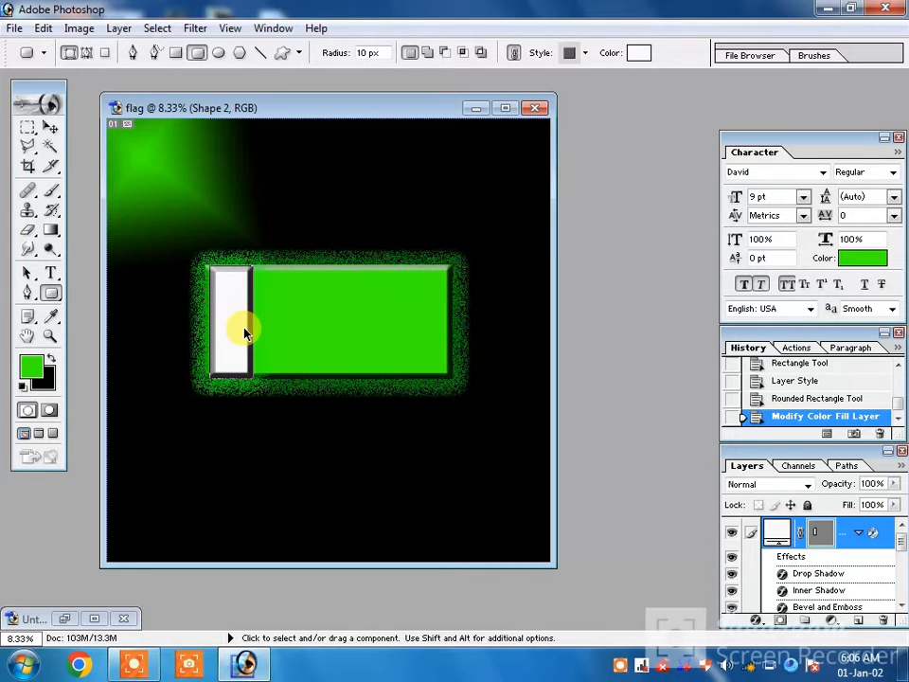
pyautogui.hotkey('ctrl', 't')
pyautogui.moveTo(251, 328); pyautogui.dragTo(265, 329)
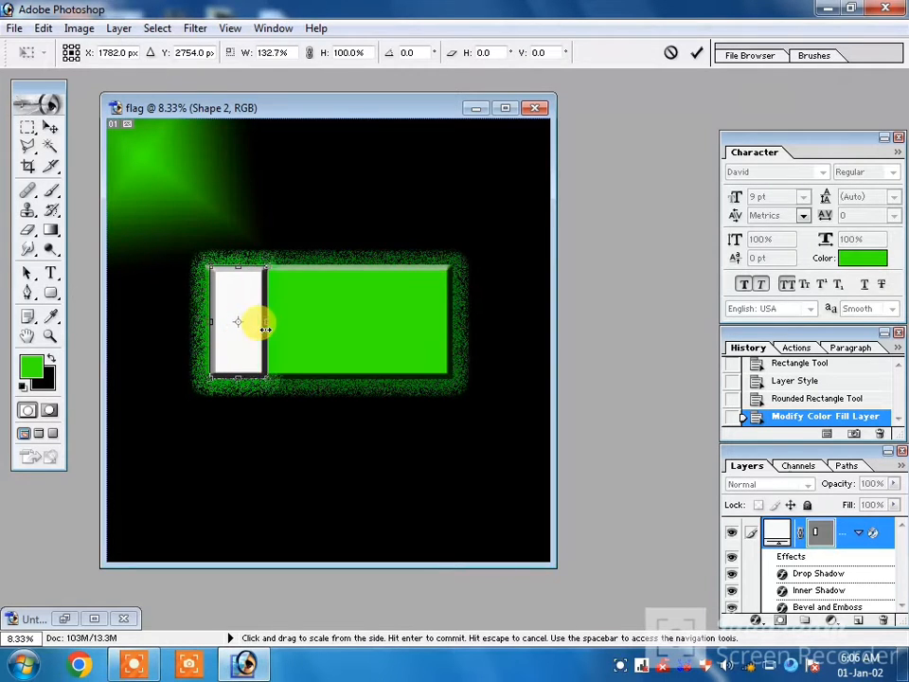
pyautogui.click(50, 234)
pyautogui.click(365, 259)
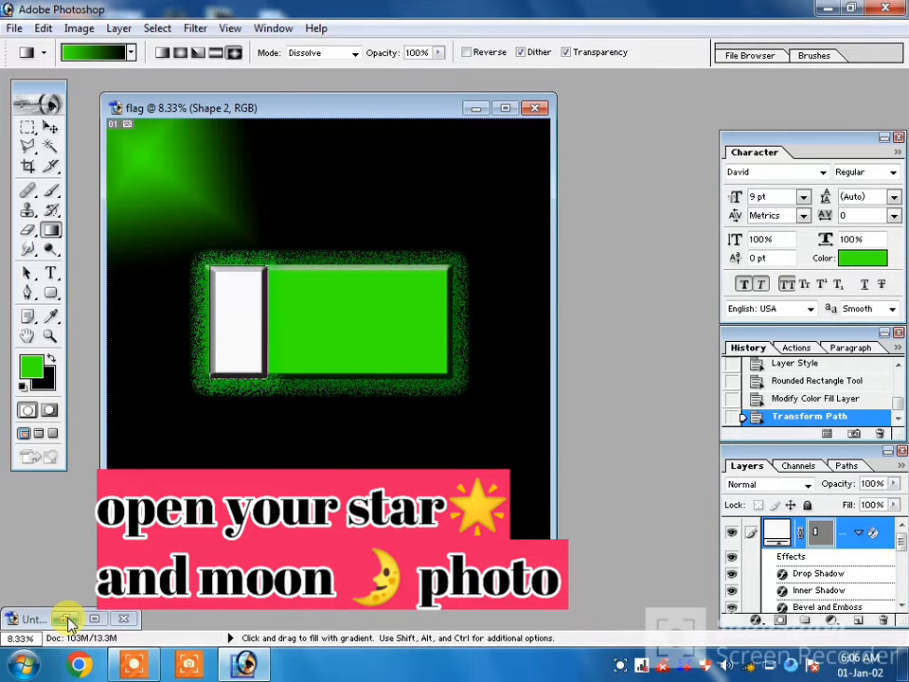
# Restore the Untitled-1 document and move its selected white crescent moon onto the green area of the flag document.
pyautogui.click(67, 619)
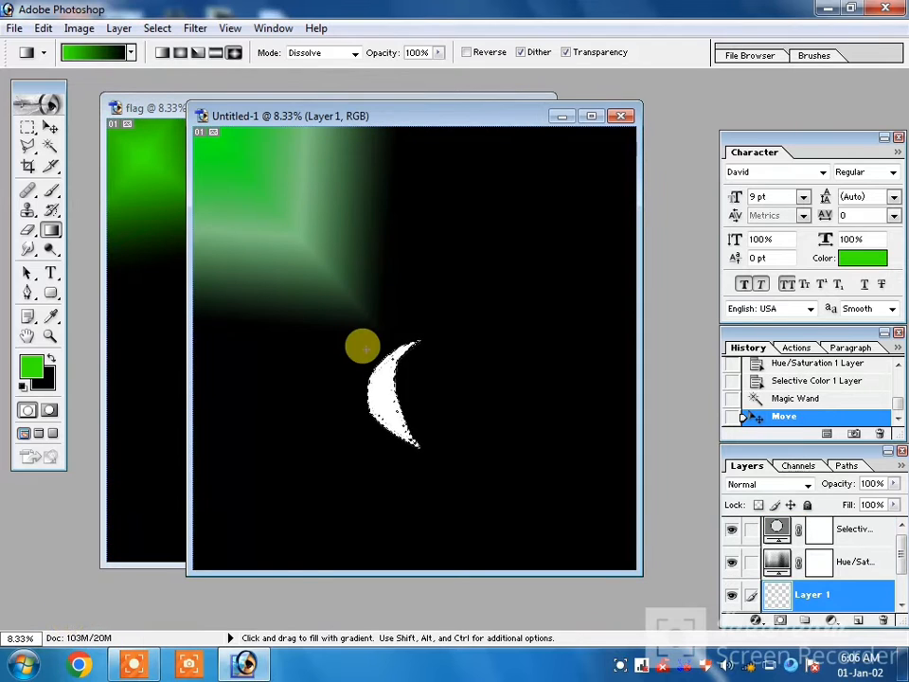
pyautogui.moveTo(423, 118); pyautogui.dragTo(669, 103)
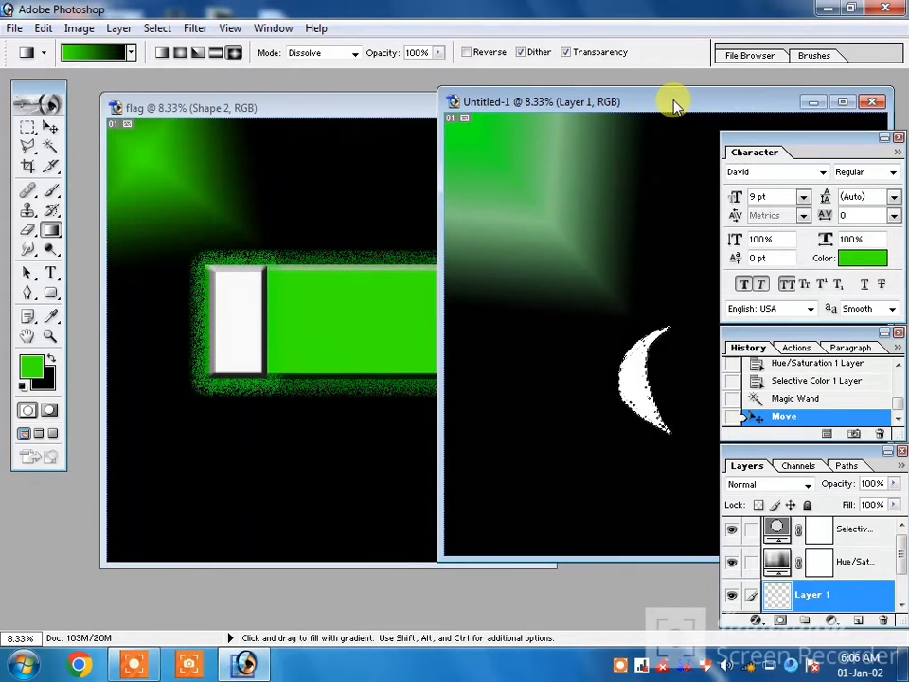
pyautogui.click(50, 129)
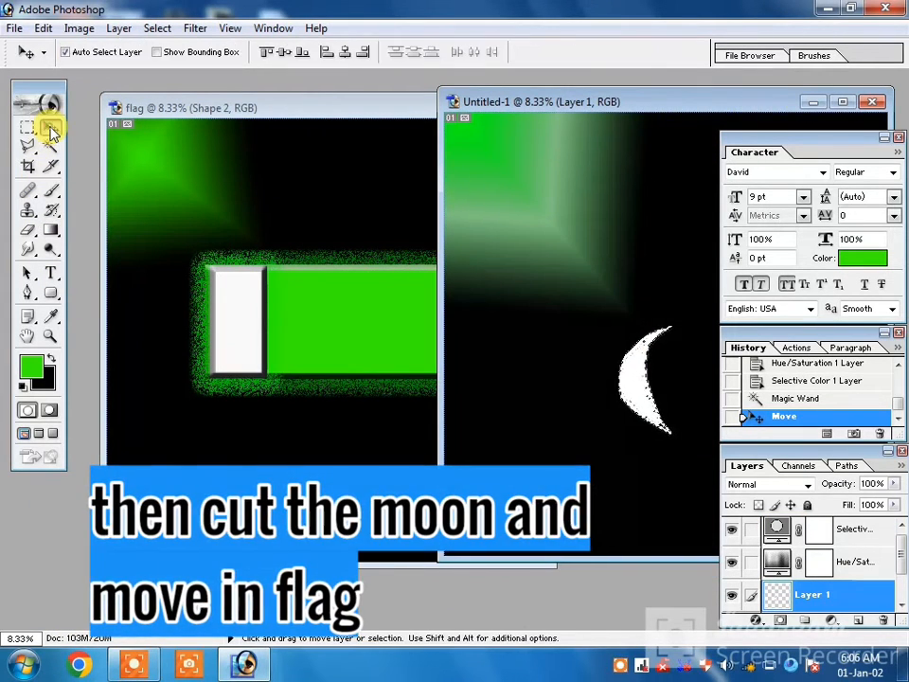
pyautogui.moveTo(637, 386); pyautogui.dragTo(326, 332)
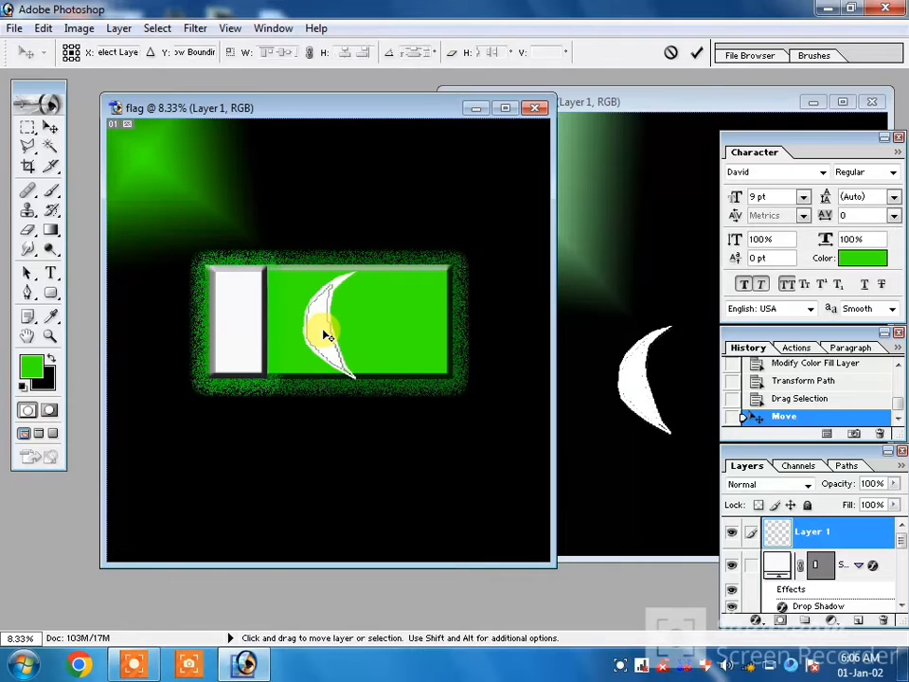
pyautogui.hotkey('ctrl', 't')
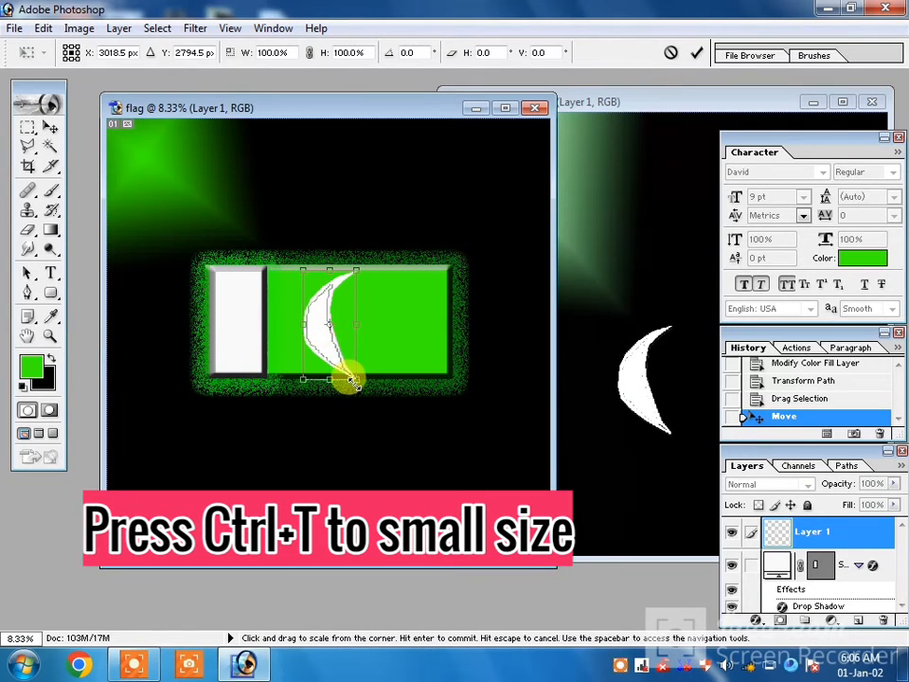
pyautogui.moveTo(350, 379); pyautogui.dragTo(320, 339)
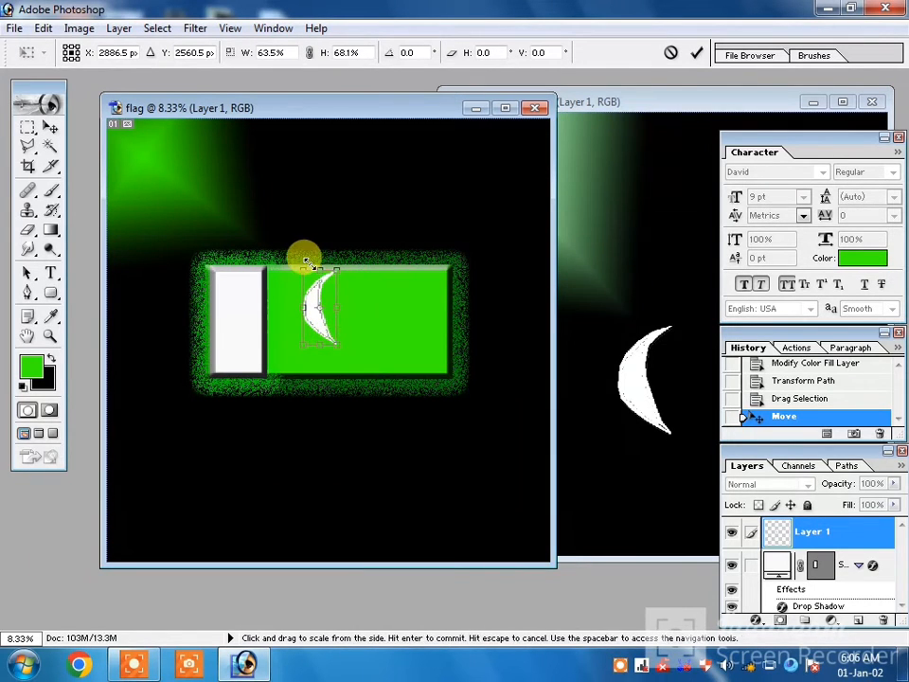
pyautogui.moveTo(303, 261); pyautogui.dragTo(312, 305)
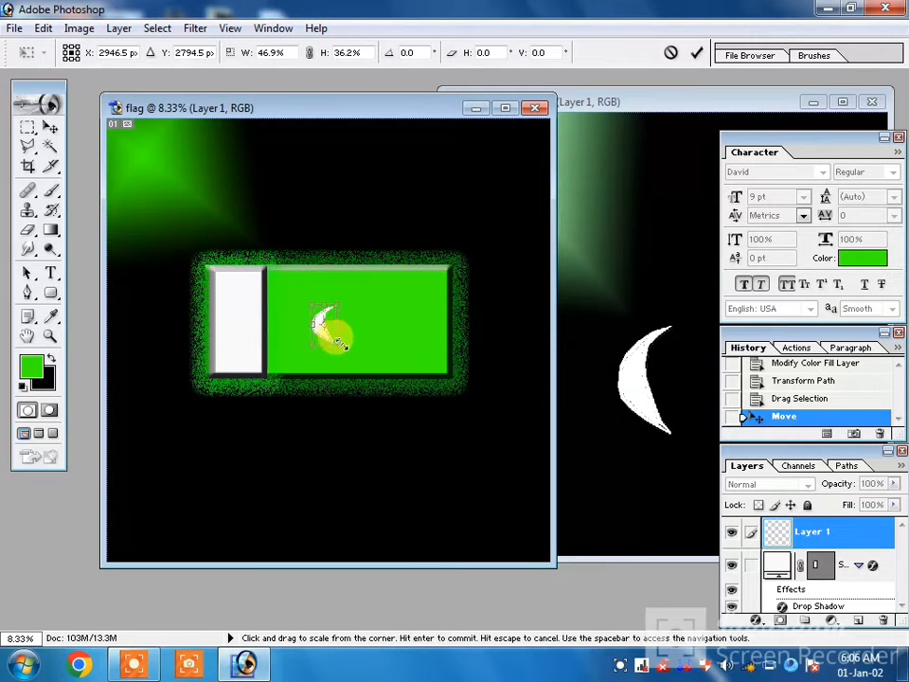
pyautogui.moveTo(342, 344); pyautogui.dragTo(345, 349)
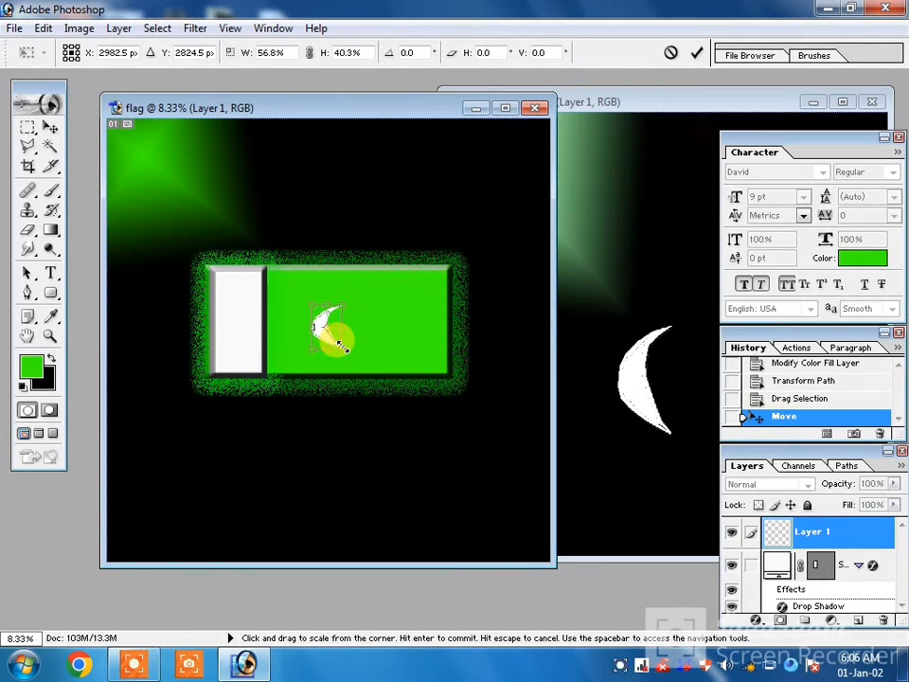
pyautogui.rightClick(321, 369)
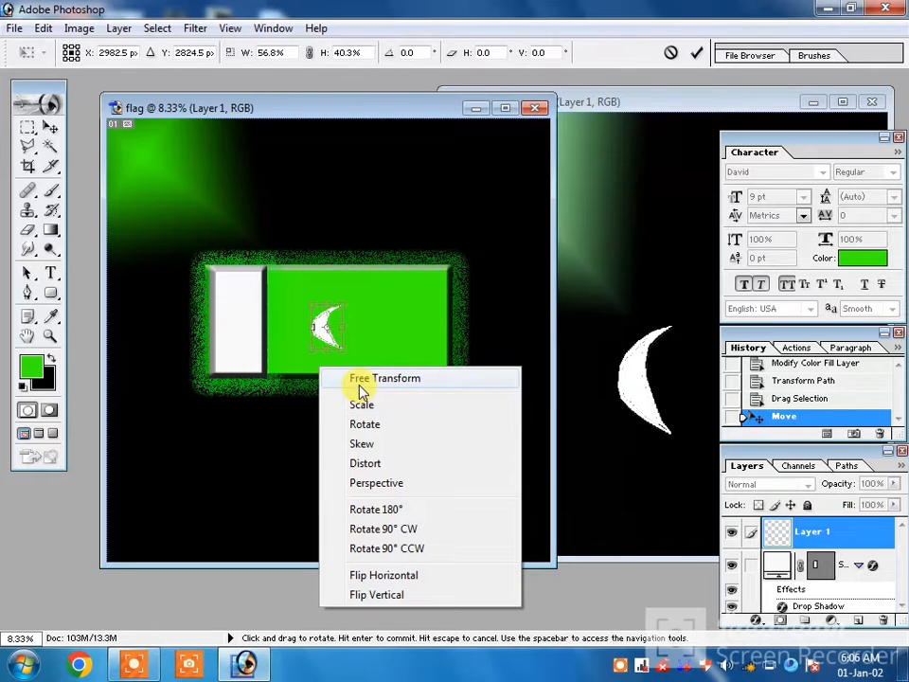
pyautogui.click(358, 443)
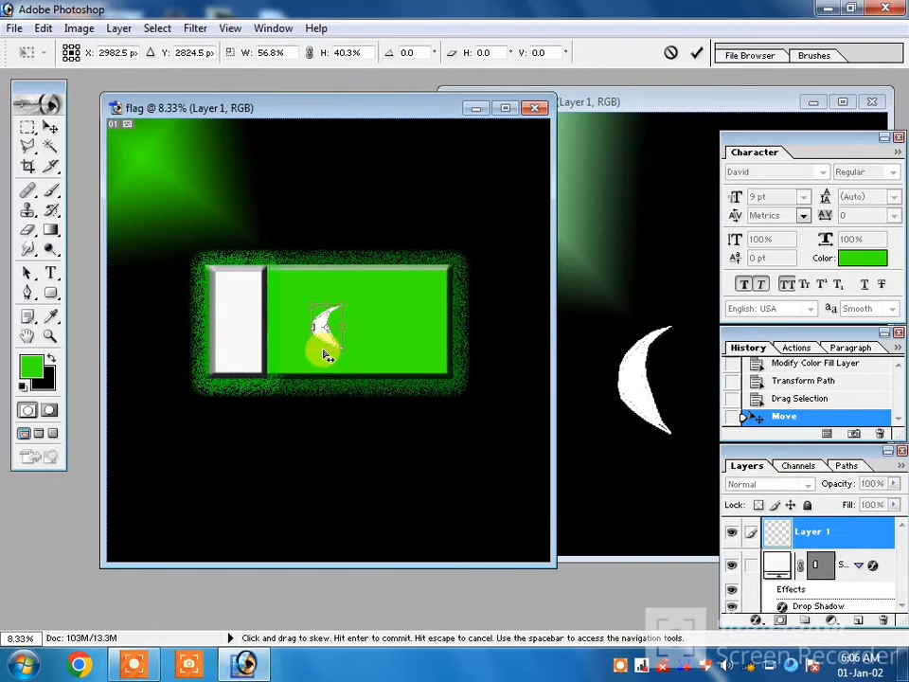
pyautogui.moveTo(324, 354); pyautogui.dragTo(340, 357)
pyautogui.moveTo(325, 304); pyautogui.dragTo(333, 298)
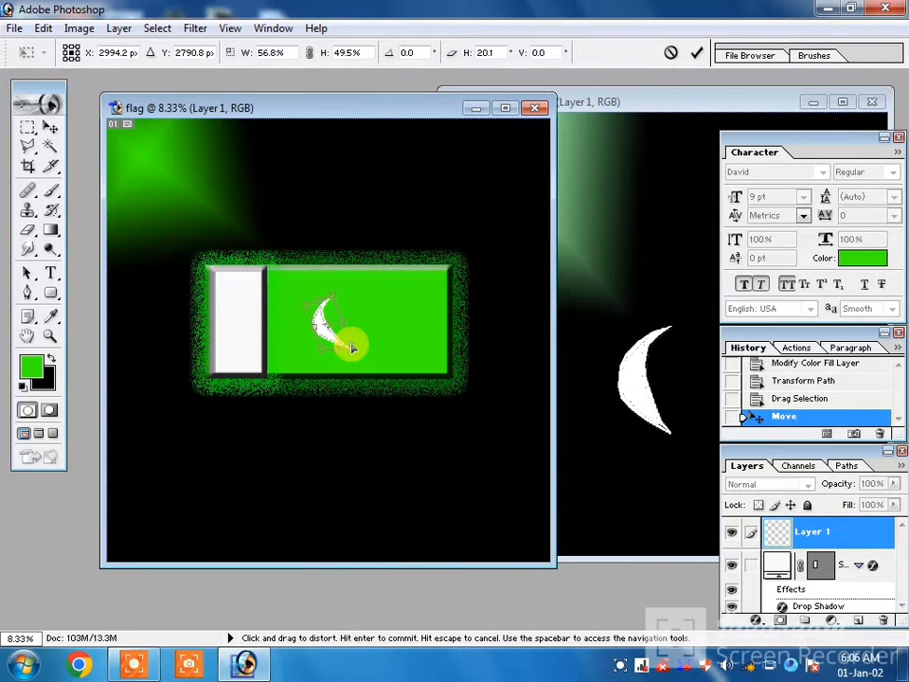
pyautogui.moveTo(350, 347)
pyautogui.mouseDown()
pyautogui.moveTo(349, 330)
pyautogui.moveTo(352, 338)
pyautogui.mouseUp()
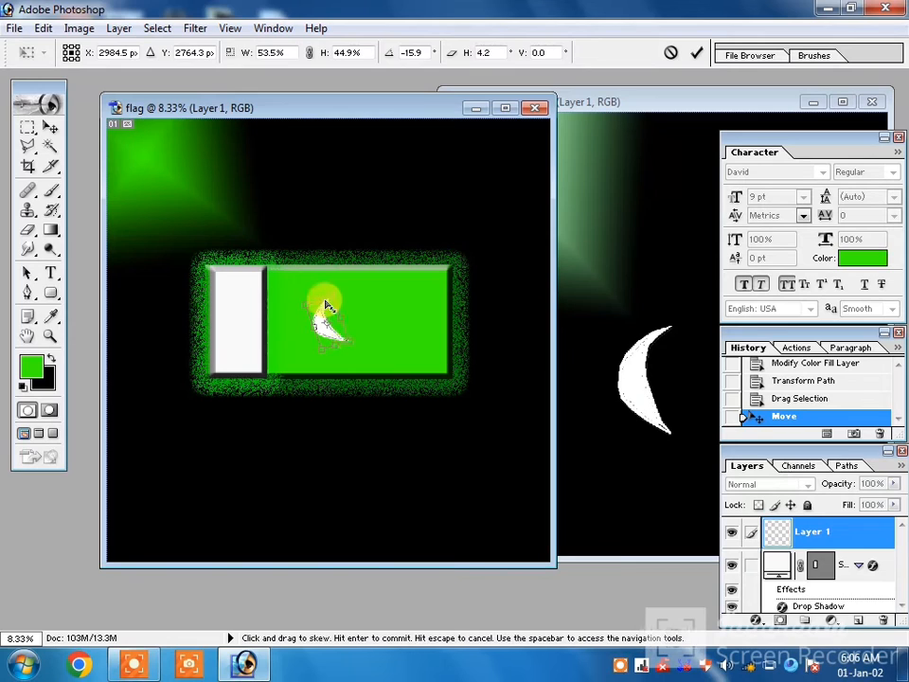
pyautogui.moveTo(334, 297); pyautogui.dragTo(340, 297)
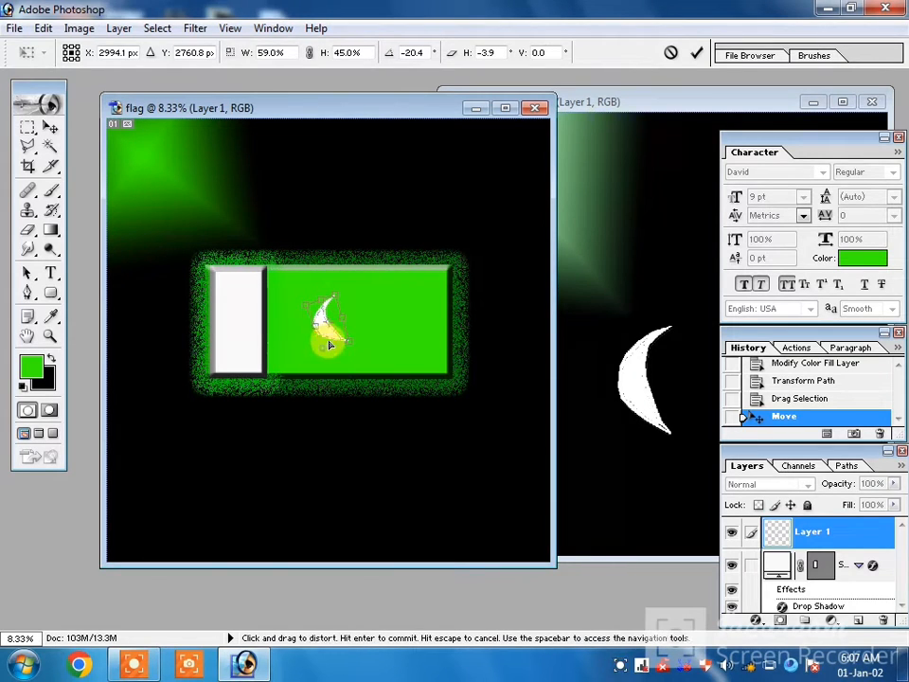
pyautogui.moveTo(330, 343)
pyautogui.mouseDown()
pyautogui.moveTo(318, 339)
pyautogui.moveTo(326, 354)
pyautogui.mouseUp()
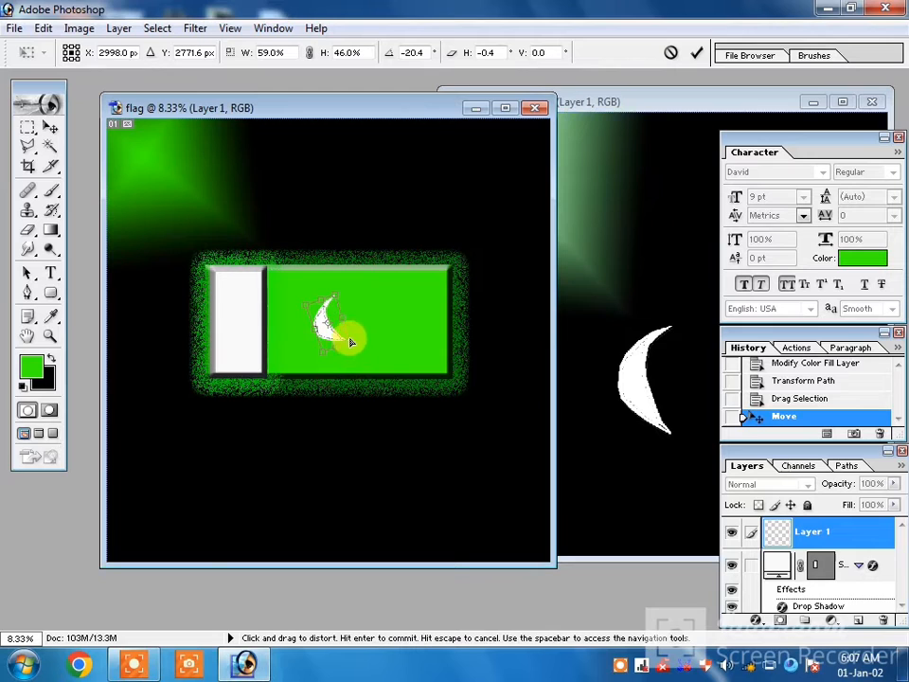
pyautogui.moveTo(360, 345); pyautogui.dragTo(360, 346)
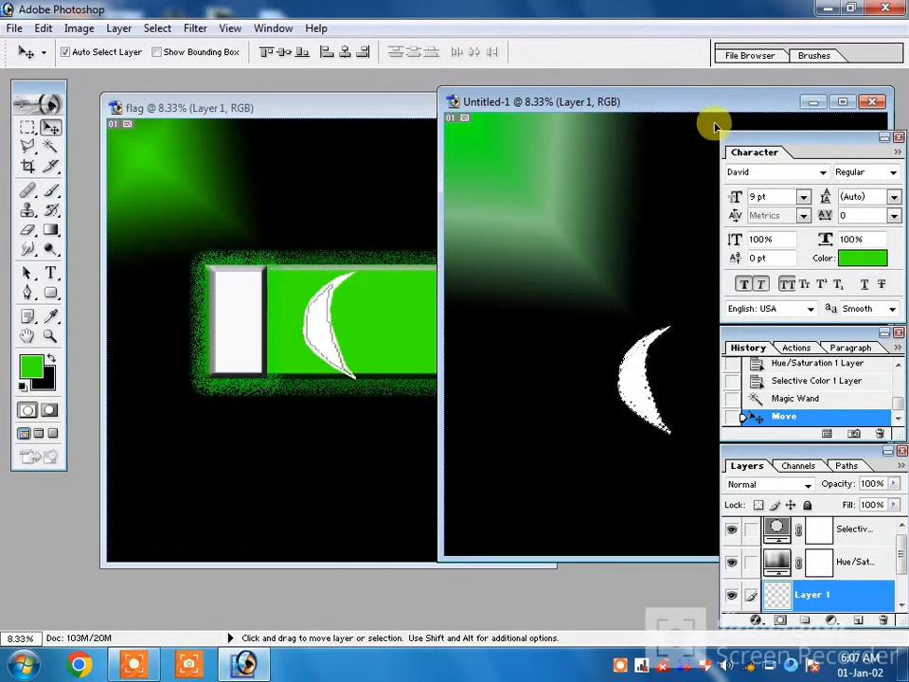
# Close the Untitled-1 document without saving its changes.
pyautogui.click(879, 102)
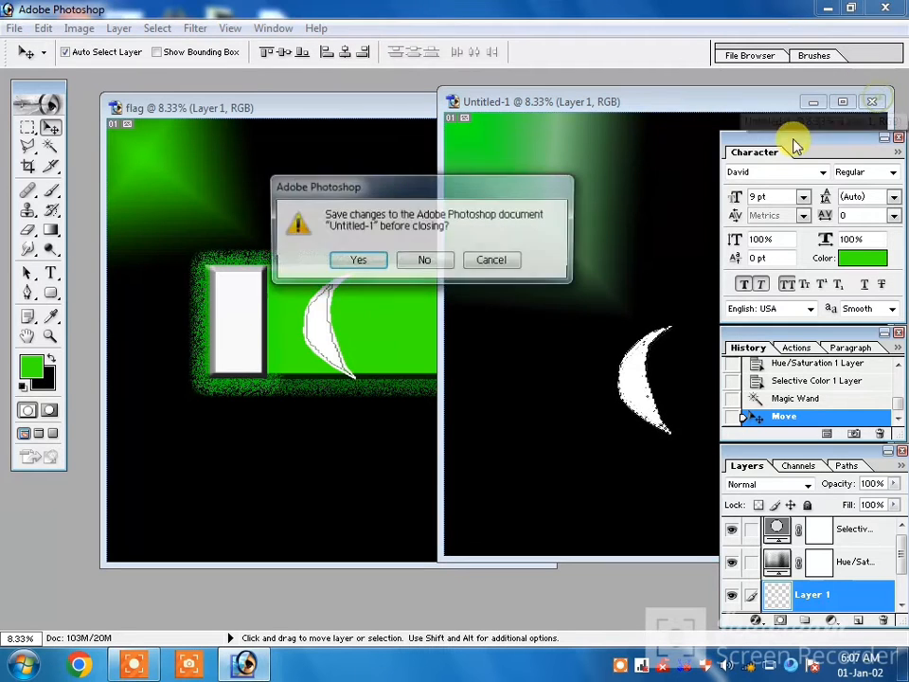
pyautogui.click(422, 259)
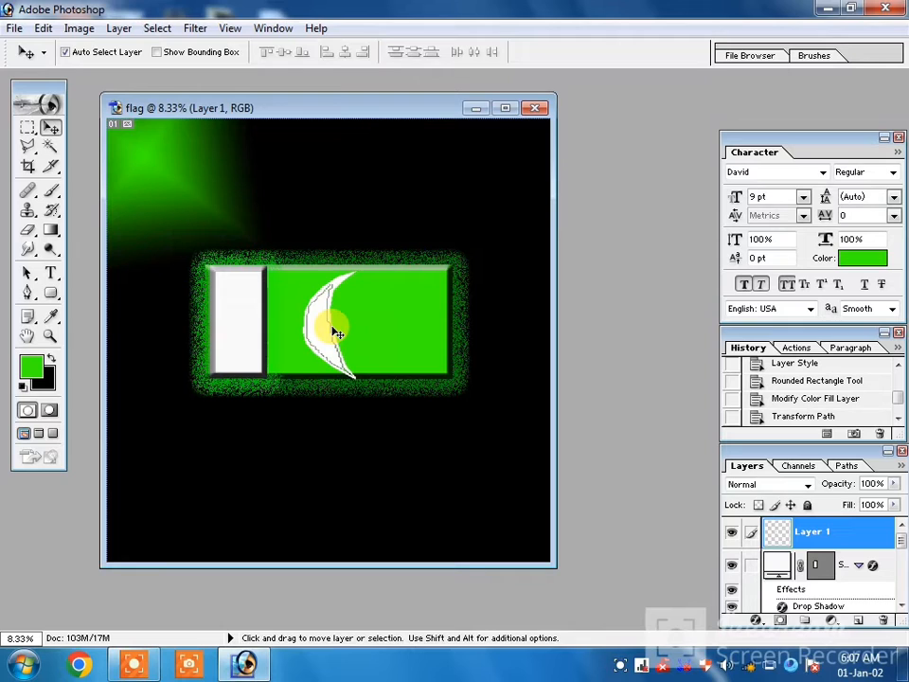
# Scale the crescent to about 63.5% width and 48% height, skew it about 12° horizontally, apply the transform, and centre it vertically on the green area.
pyautogui.hotkey('ctrl', 't')
pyautogui.moveTo(344, 365); pyautogui.dragTo(339, 339)
pyautogui.moveTo(299, 268); pyautogui.dragTo(313, 289)
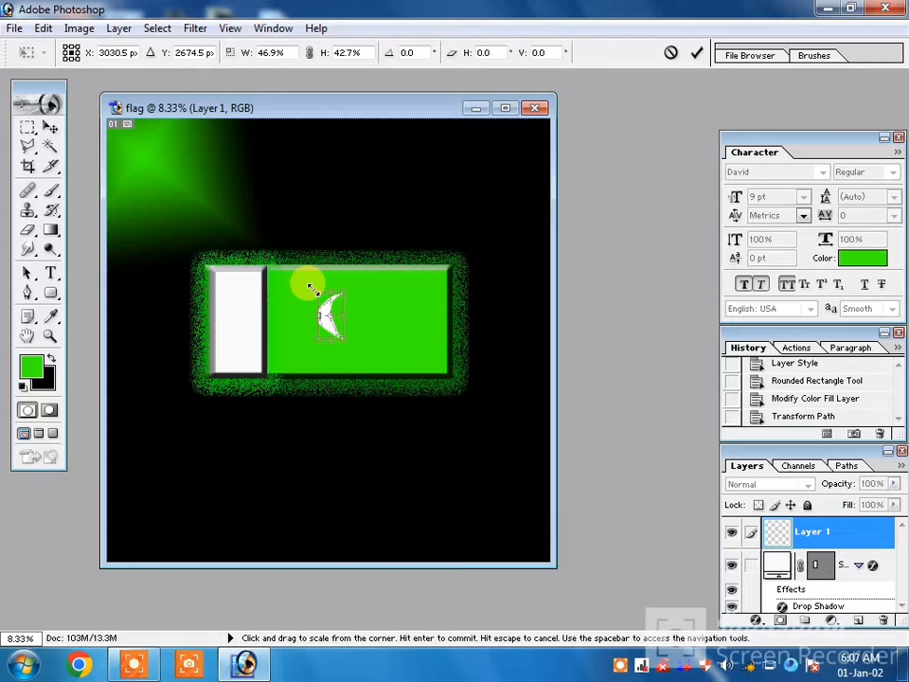
pyautogui.keyDown('ctrl'); pyautogui.moveTo(340, 340); pyautogui.dragTo(353, 342); pyautogui.keyUp('ctrl')
pyautogui.keyDown('ctrl'); pyautogui.moveTo(344, 296); pyautogui.dragTo(311, 303); pyautogui.keyUp('ctrl')
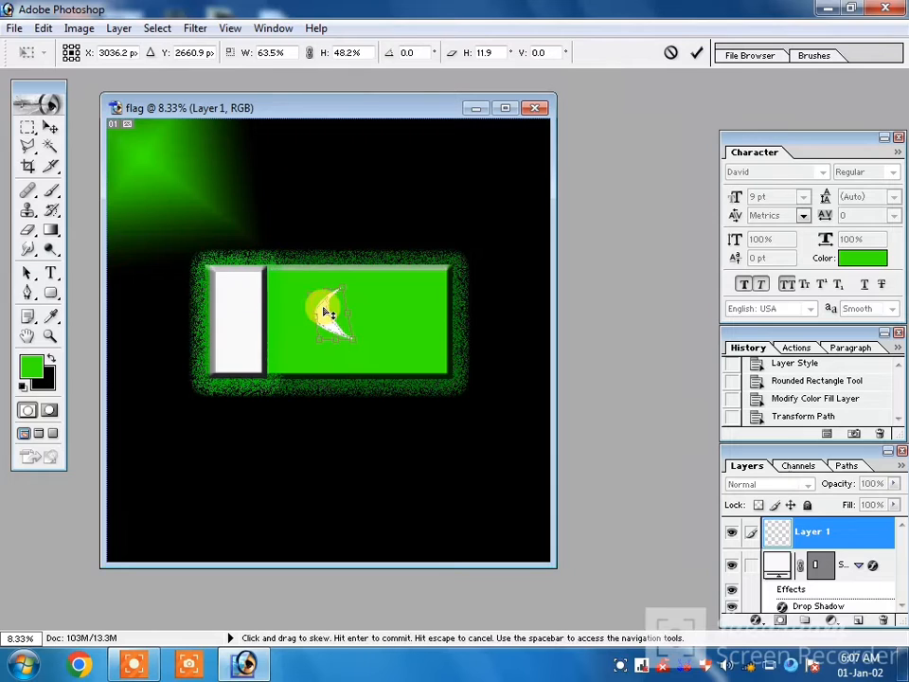
pyautogui.click(51, 126)
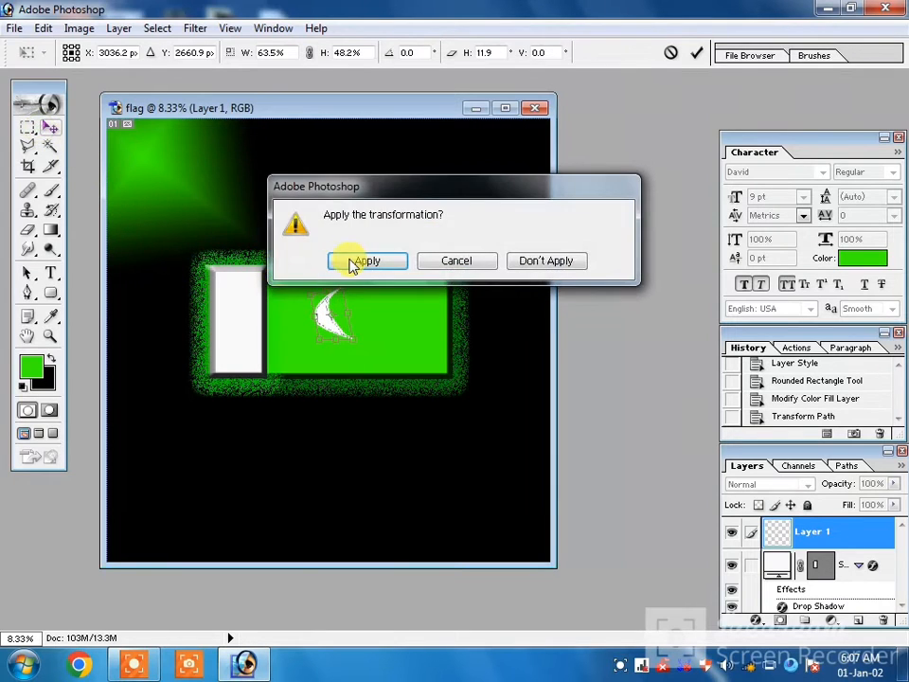
pyautogui.click(349, 259)
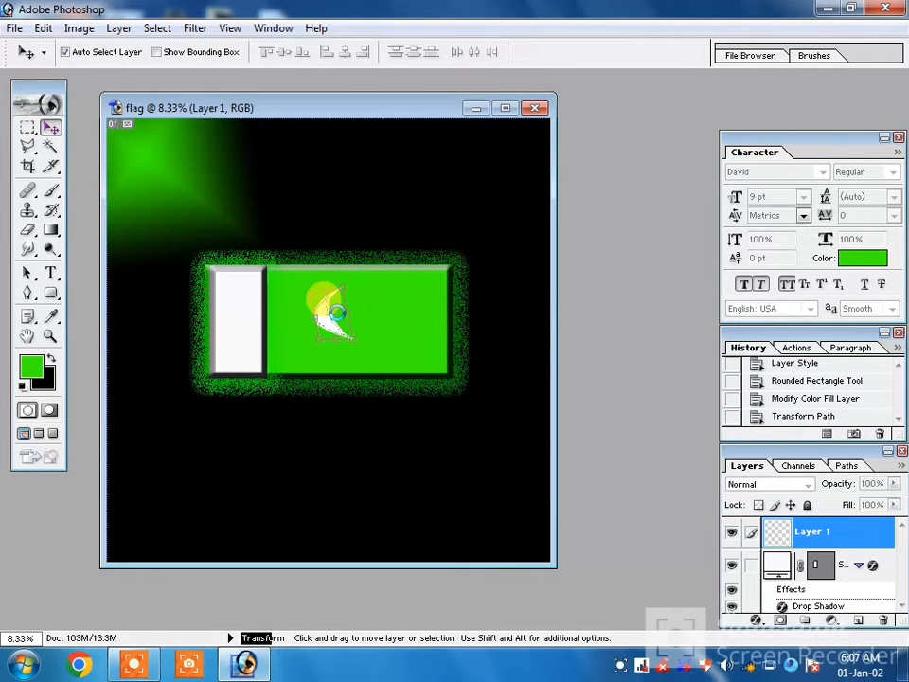
pyautogui.moveTo(327, 317); pyautogui.dragTo(331, 324)
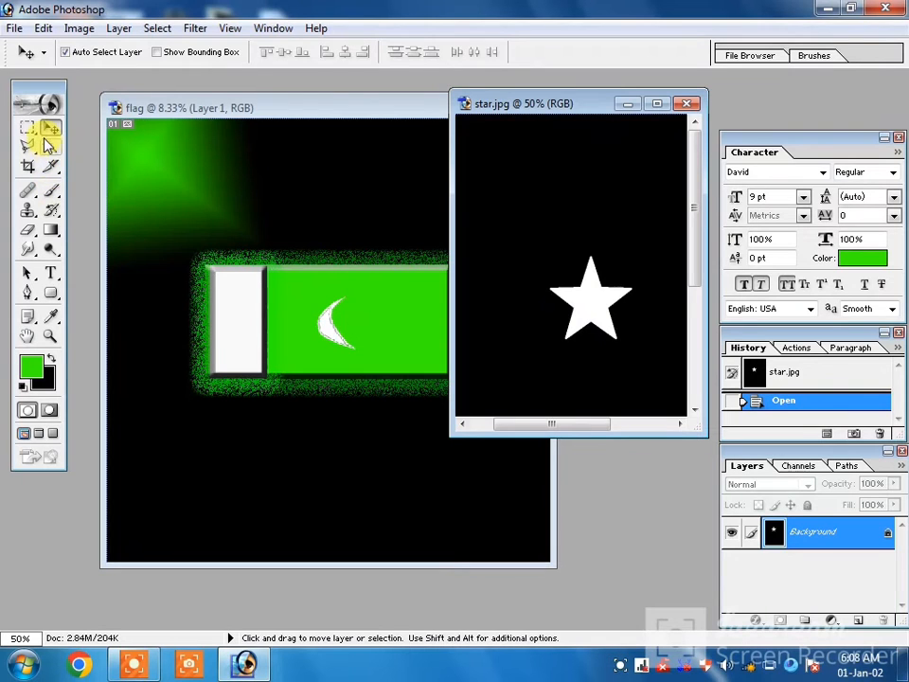
# Select the white star in star.jpg with the Magic Wand at tolerance 32 and move it into the flag beside the crescent.
pyautogui.click(50, 146)
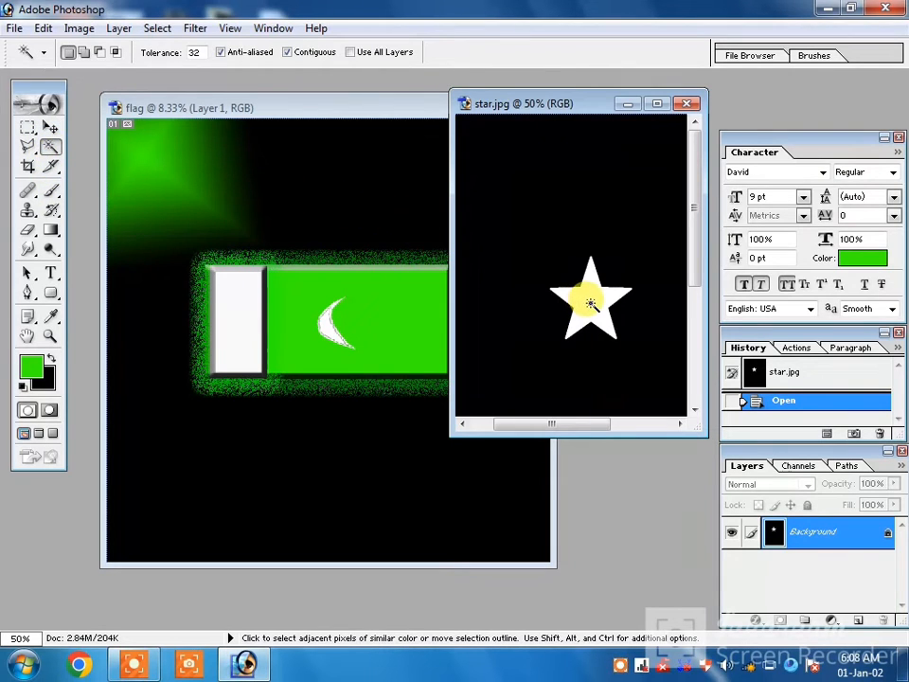
pyautogui.click(590, 303)
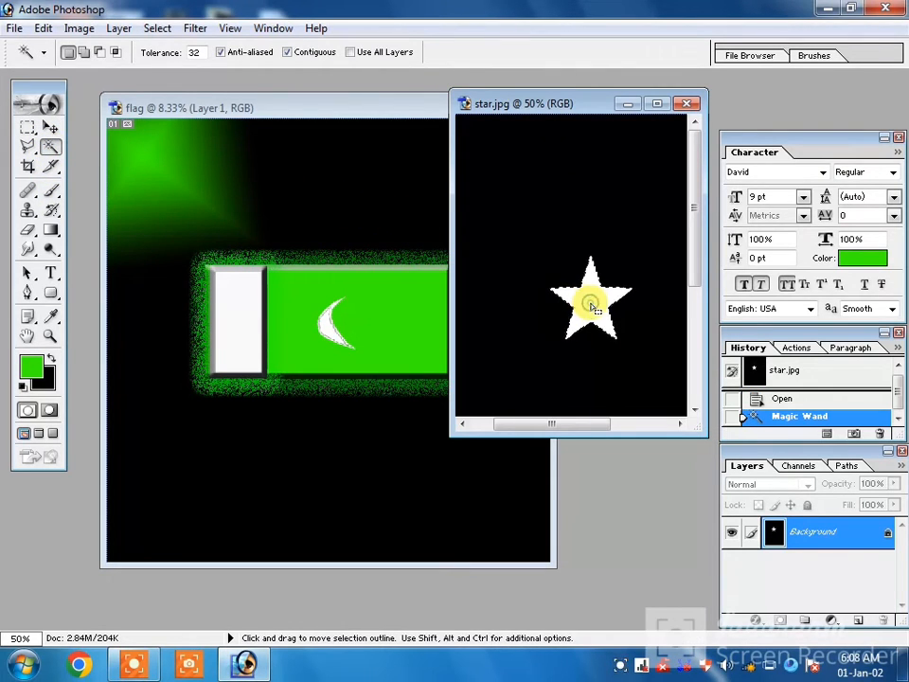
pyautogui.click(50, 126)
pyautogui.moveTo(593, 303); pyautogui.dragTo(367, 320)
# Scale the star to about 211% width and 243% height with a slight tilt and skew beside the crescent, and apply the transform.
pyautogui.hotkey('ctrl', 't')
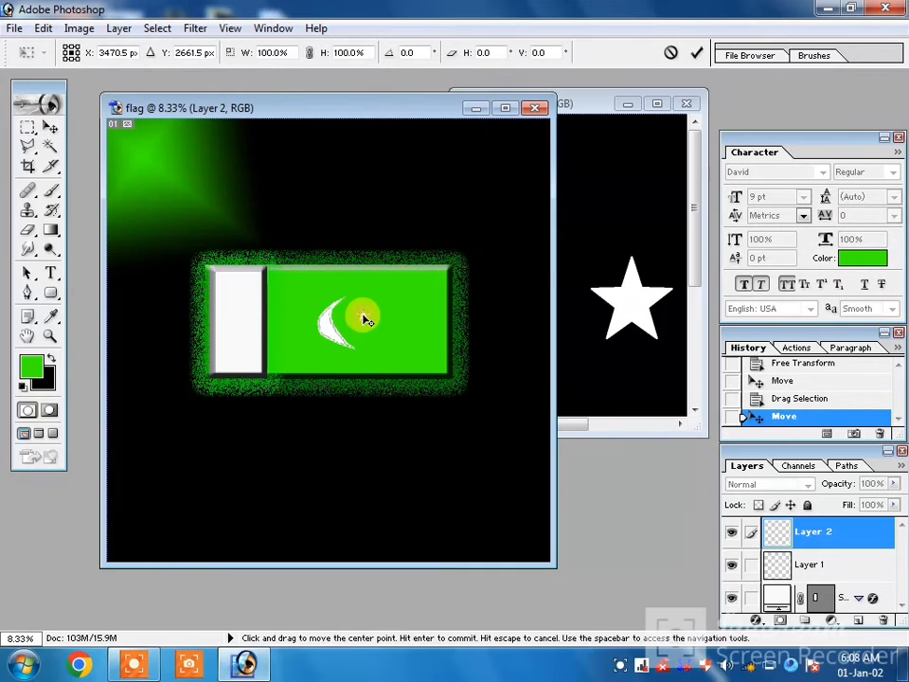
pyautogui.moveTo(379, 327); pyautogui.dragTo(367, 302)
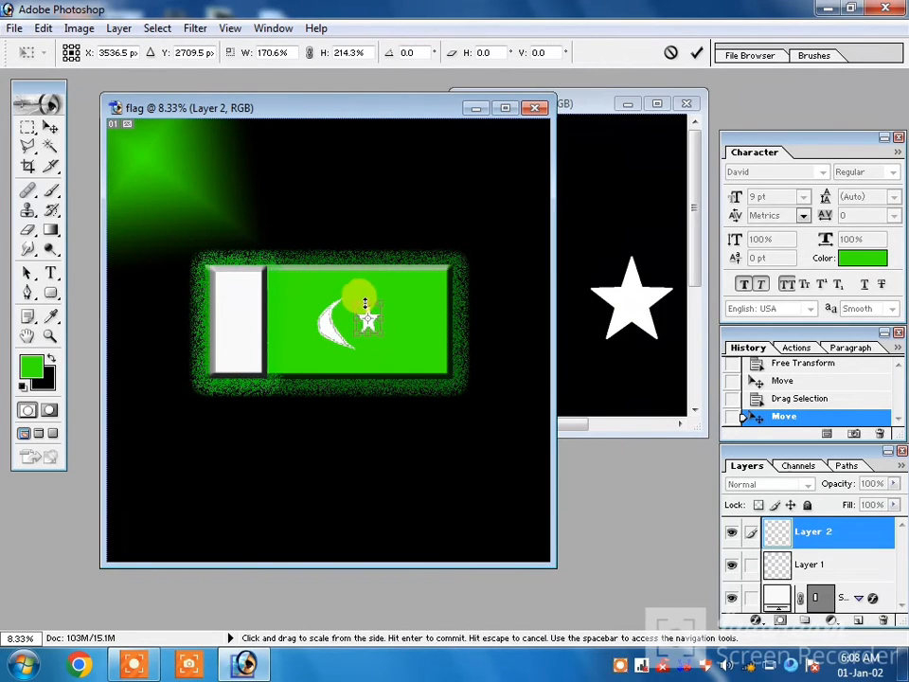
pyautogui.rightClick(376, 357)
pyautogui.click(428, 432)
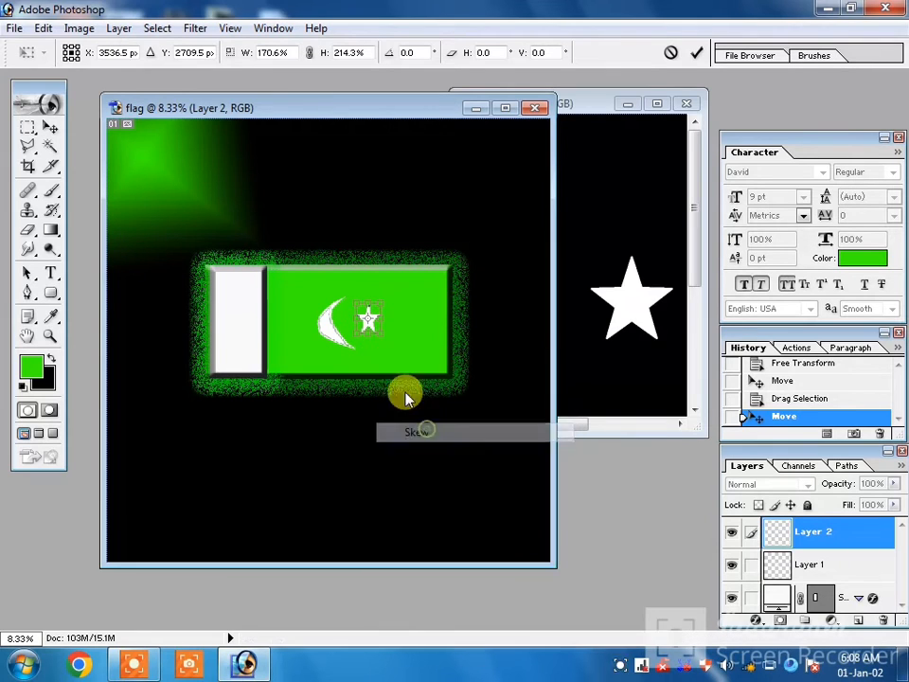
pyautogui.moveTo(358, 339); pyautogui.dragTo(371, 300)
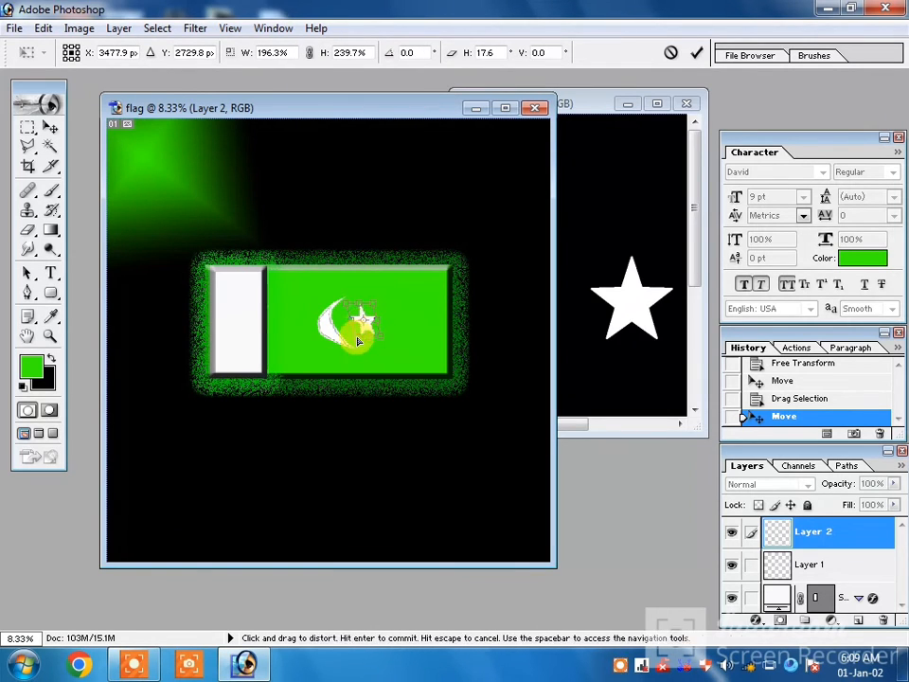
pyautogui.moveTo(359, 344); pyautogui.dragTo(352, 338)
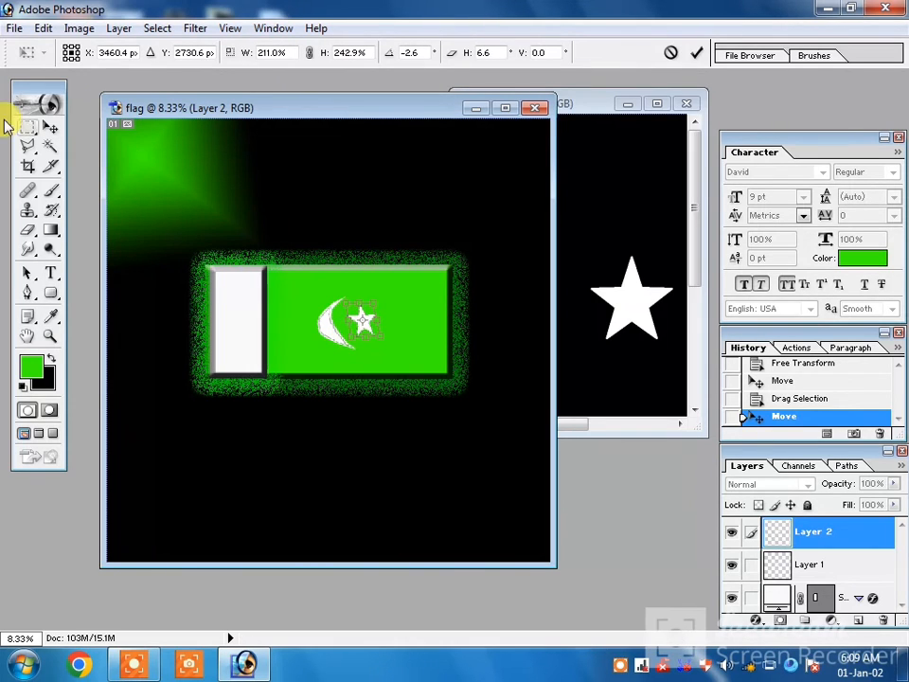
pyautogui.click(51, 127)
pyautogui.click(357, 261)
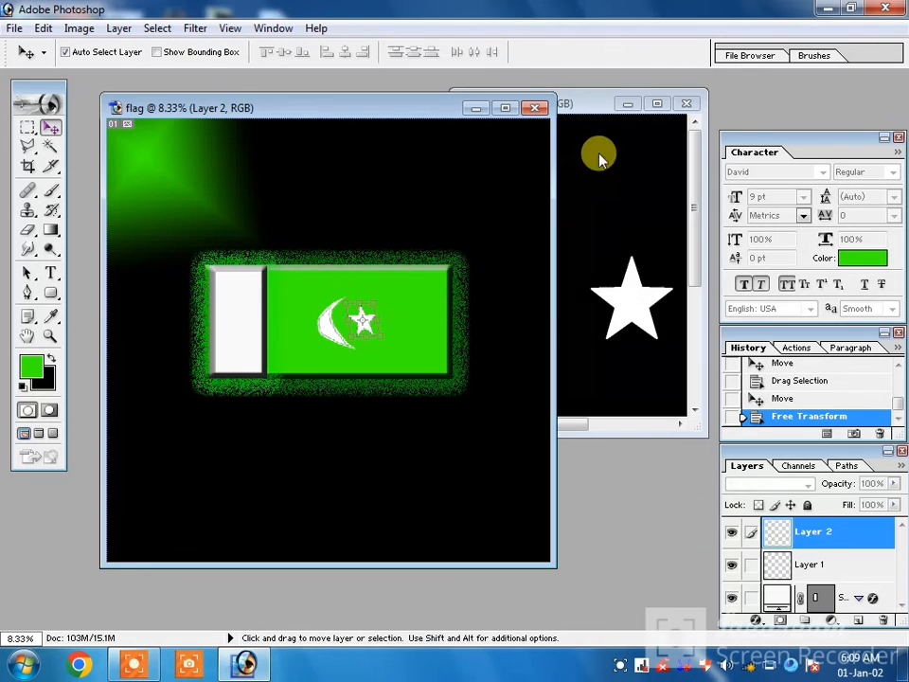
# Close star.jpg without saving its changes and open the options for the star's layer in the flag document.
pyautogui.click(690, 102)
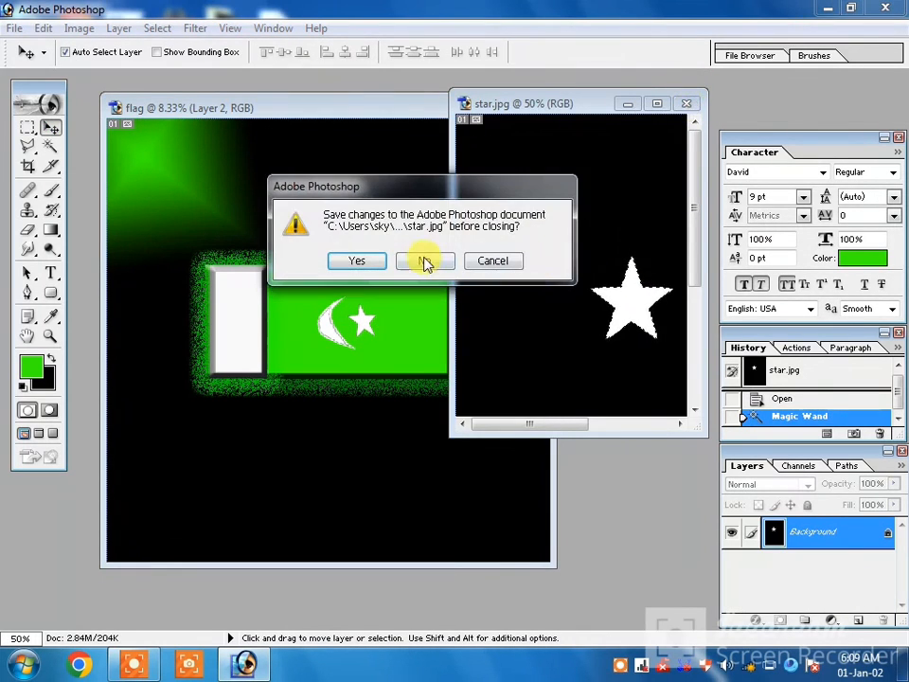
pyautogui.click(426, 261)
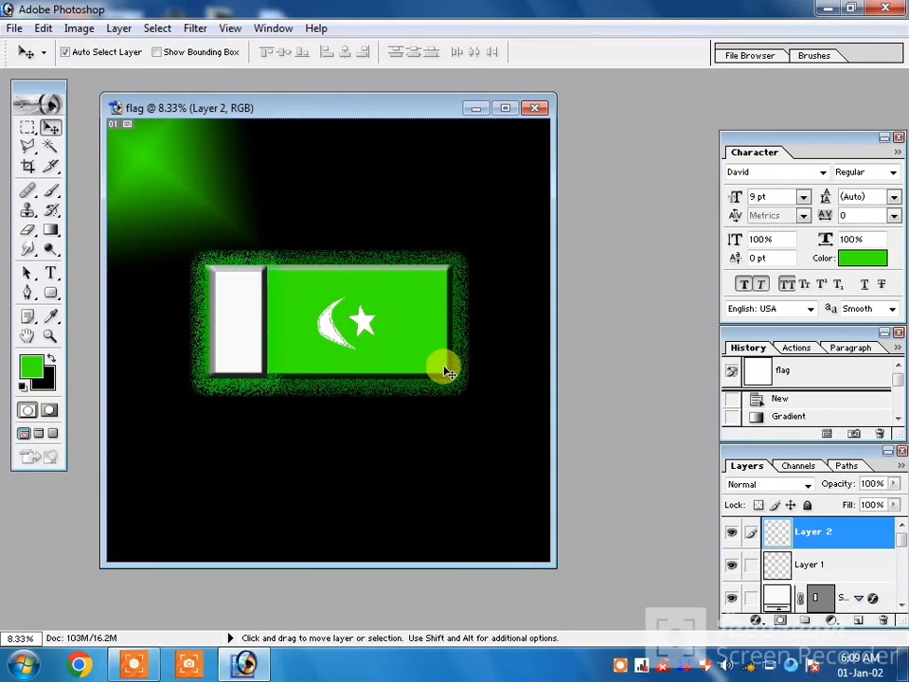
pyautogui.rightClick(838, 540)
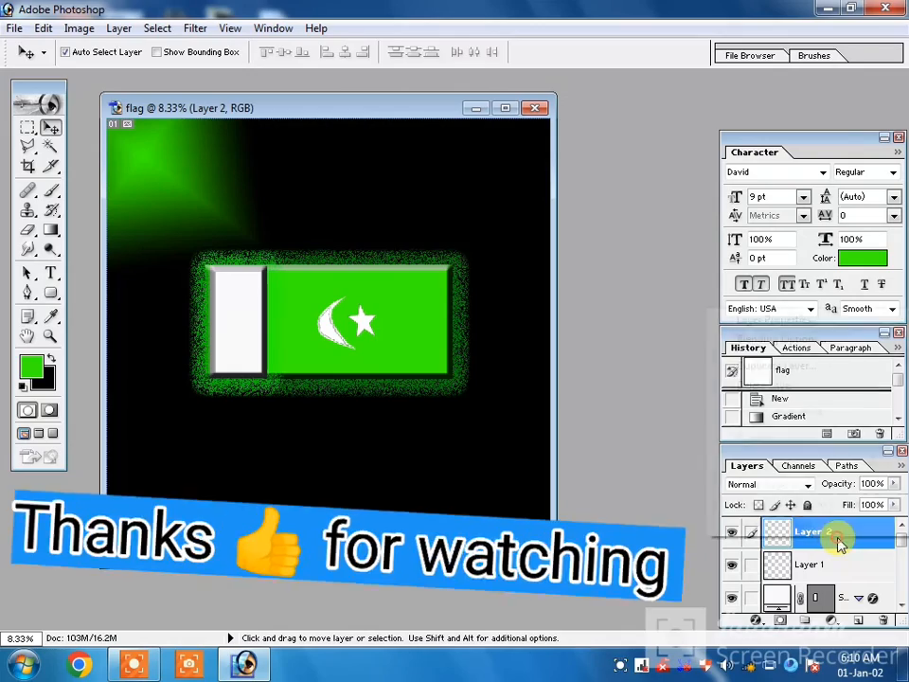